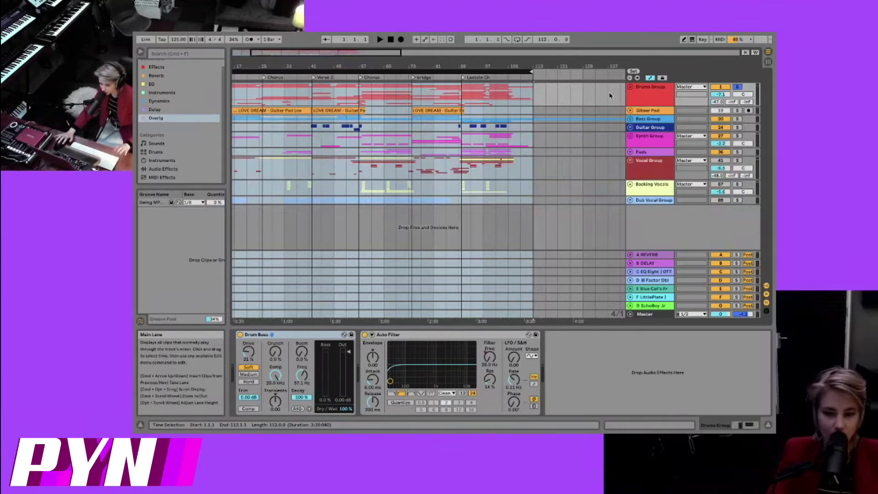
- Unfold the Drums Group to show its individual tracks across the full length of the arrangement
mouse_move(275, 35)
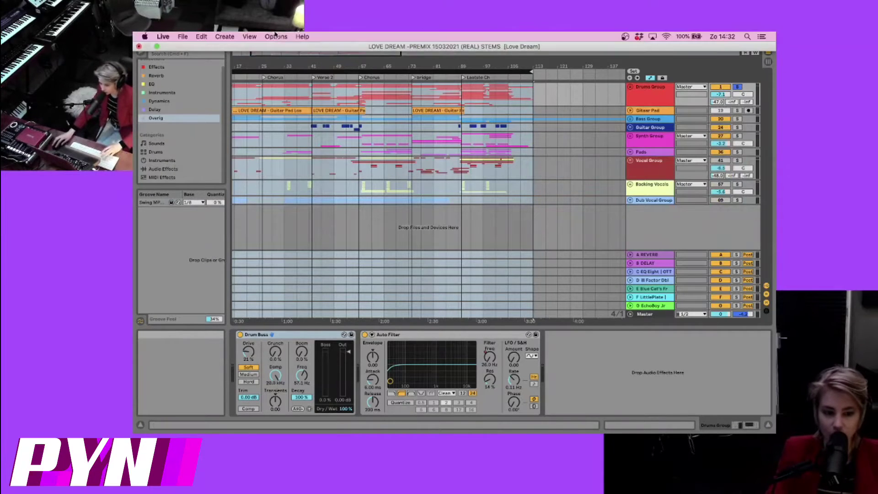
left_click(545, 193)
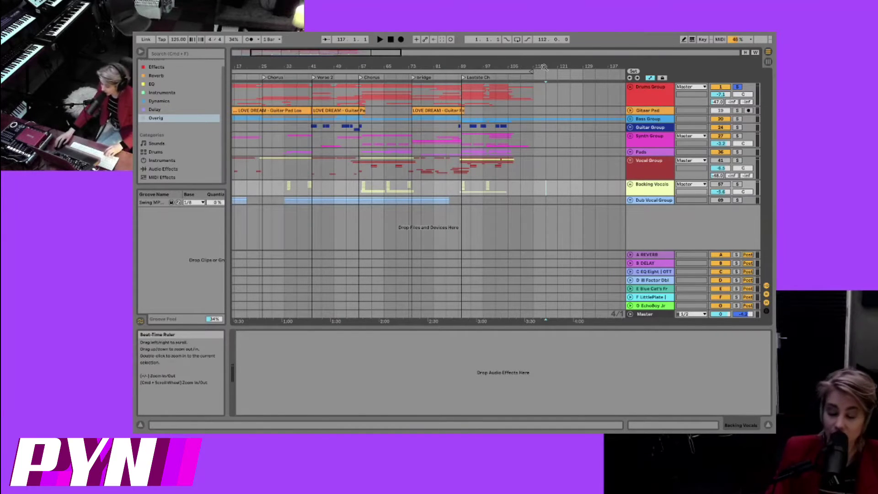
left_click(633, 89)
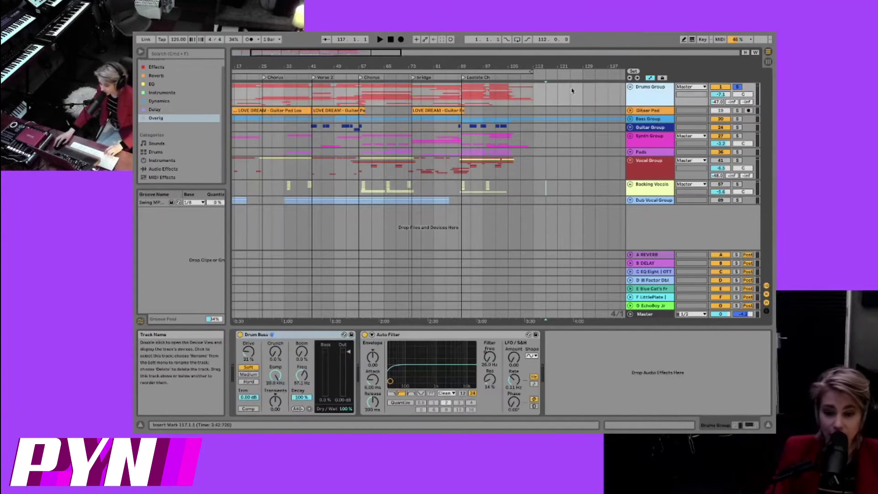
left_click(630, 87)
left_click_drag(527, 320, 531, 192)
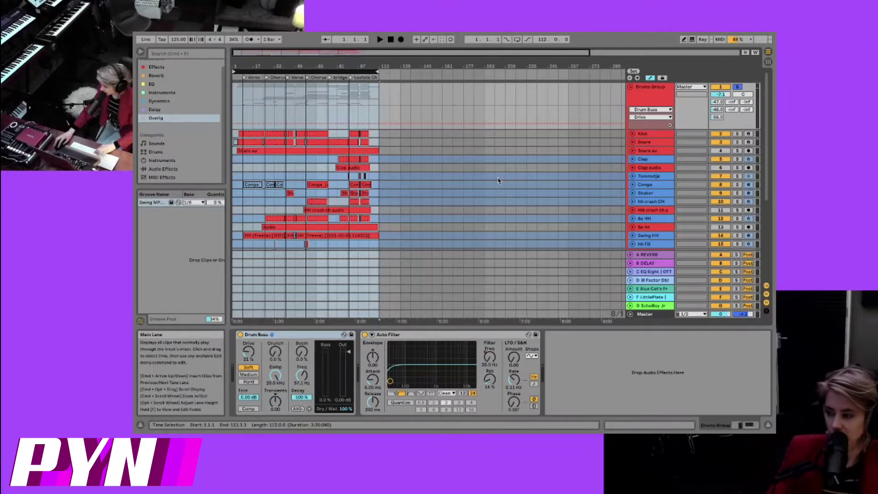
- Play the soloed drums from the first Kick clip, review the group's individual tracks, and stop playback
left_click(253, 134)
key("space")
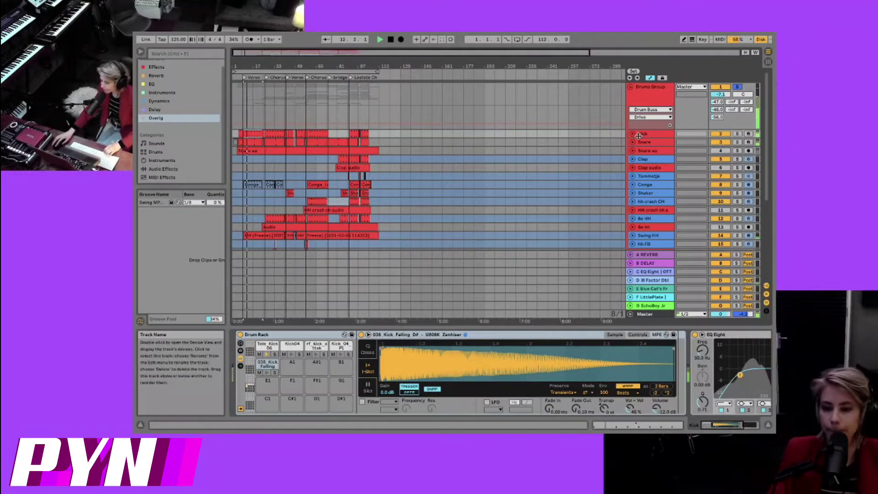
scroll(645, 192, "down", 3)
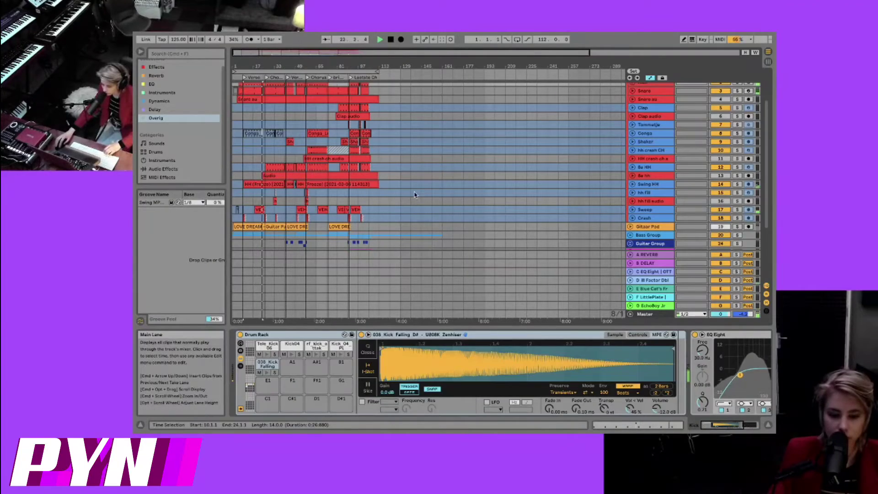
scroll(415, 195, "up", 4)
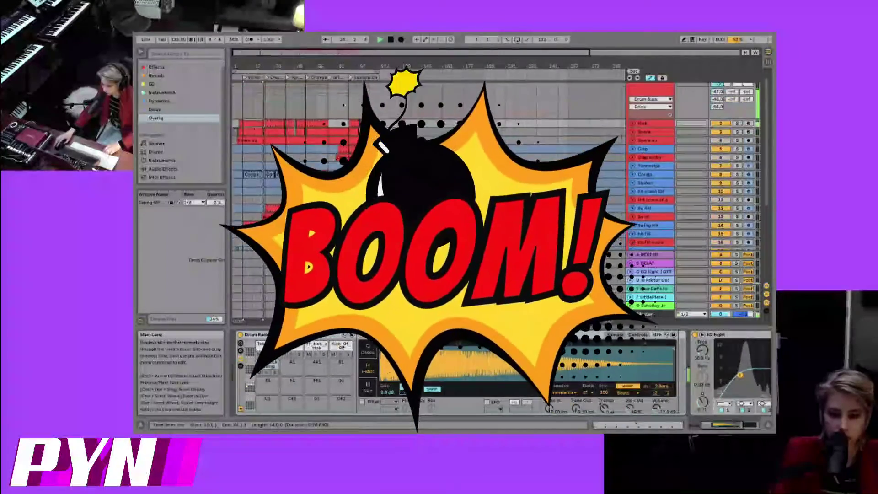
scroll(454, 191, "down", 3)
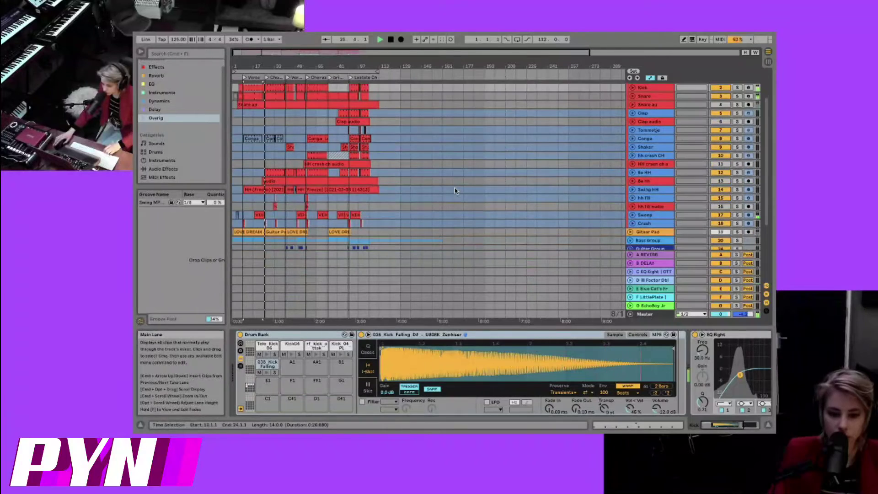
scroll(521, 210, "up", 2)
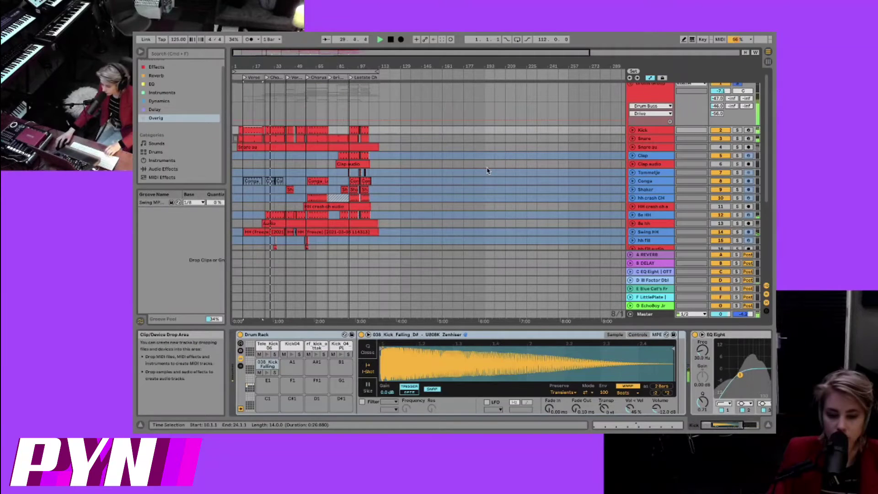
key("space")
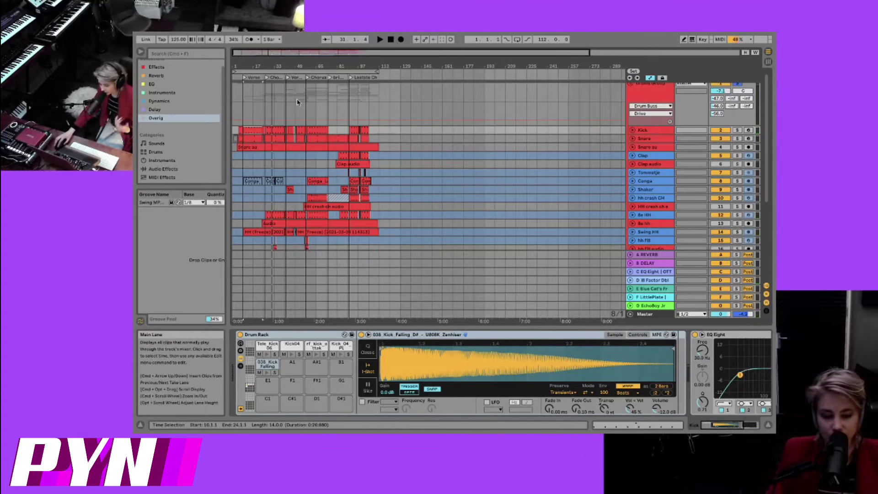
- Look over the Drums Group tracks down to the Crash track and fold the group
scroll(602, 151, "up", 1)
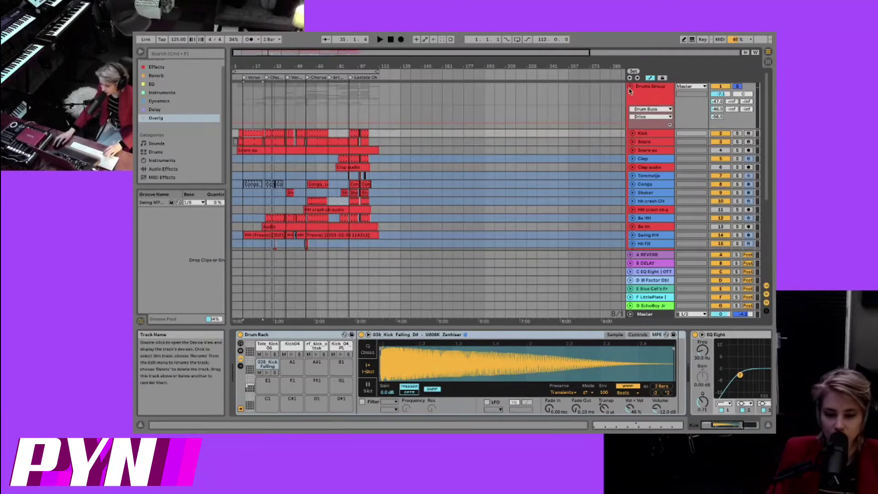
scroll(428, 199, "down", 5)
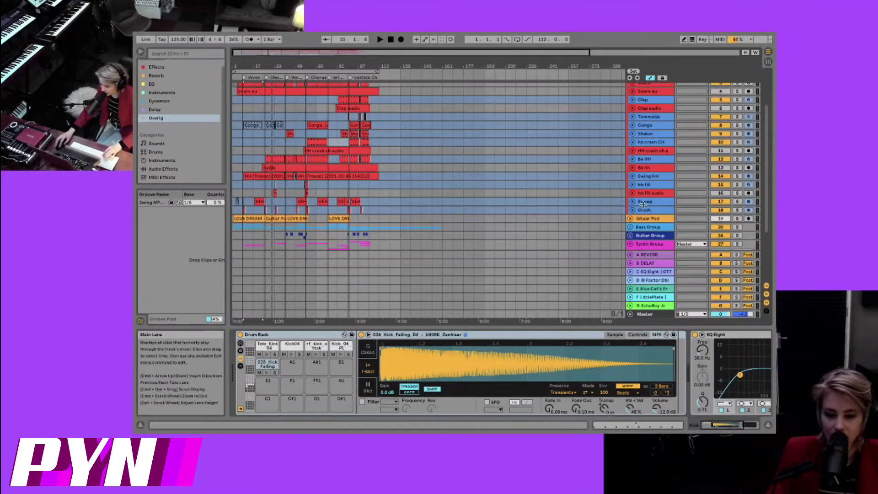
scroll(640, 196, "up", 3)
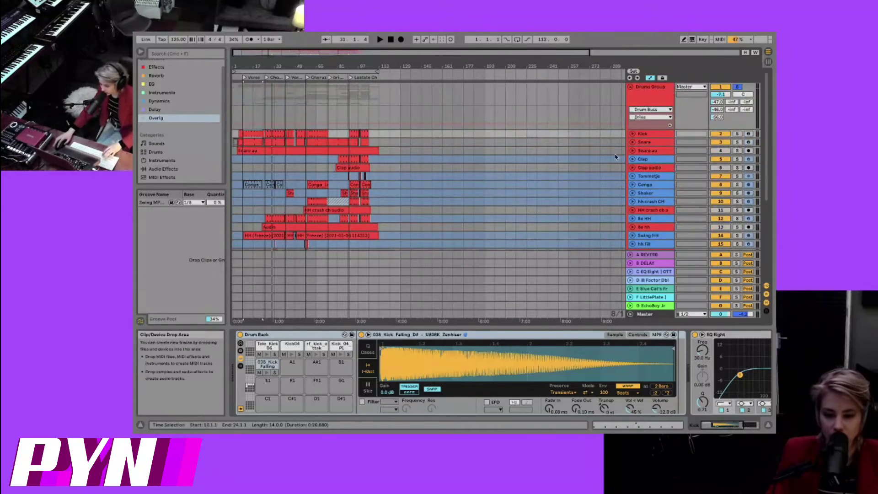
left_click(630, 87)
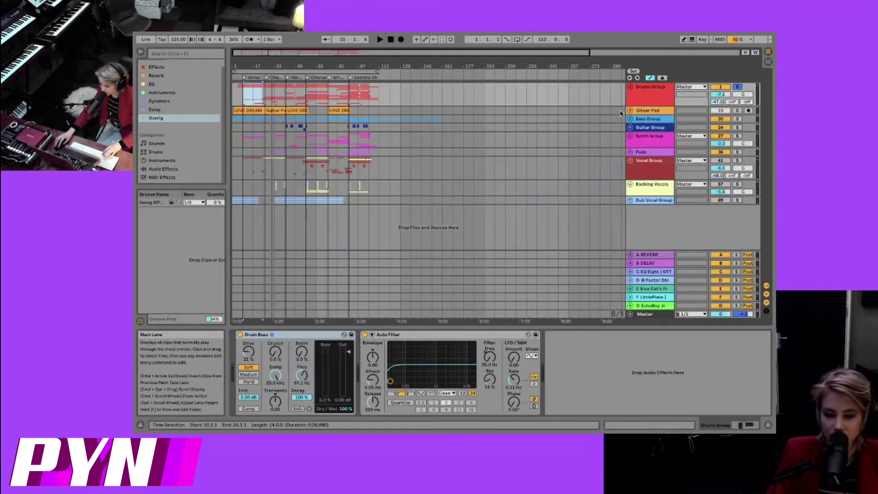
- Solo and unfold the Gitaar Pad track and select its first audio clip
left_click(738, 110)
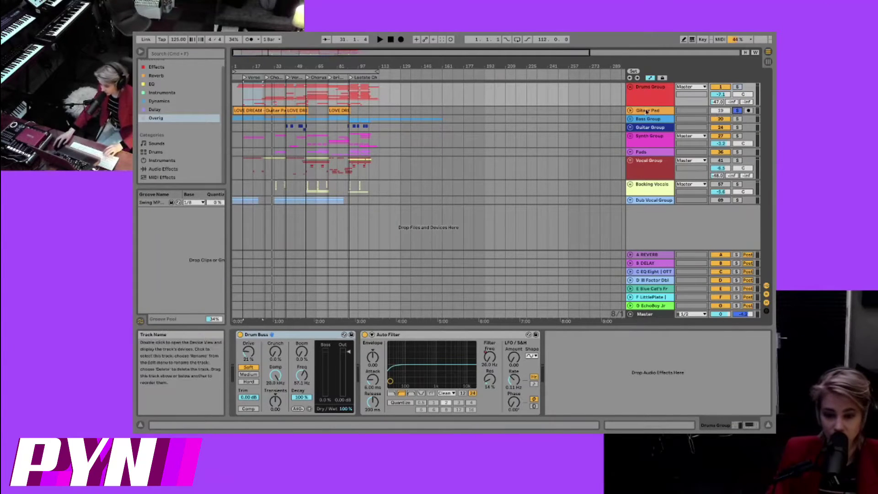
left_click(629, 110)
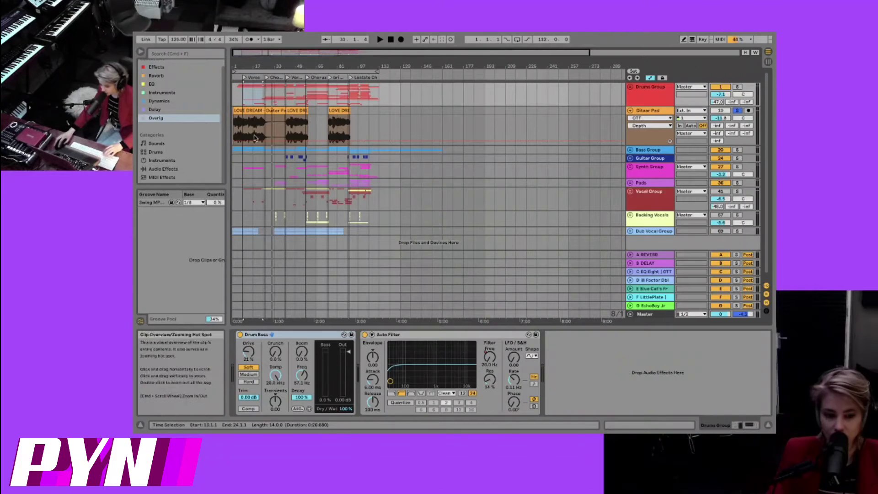
left_click(255, 109)
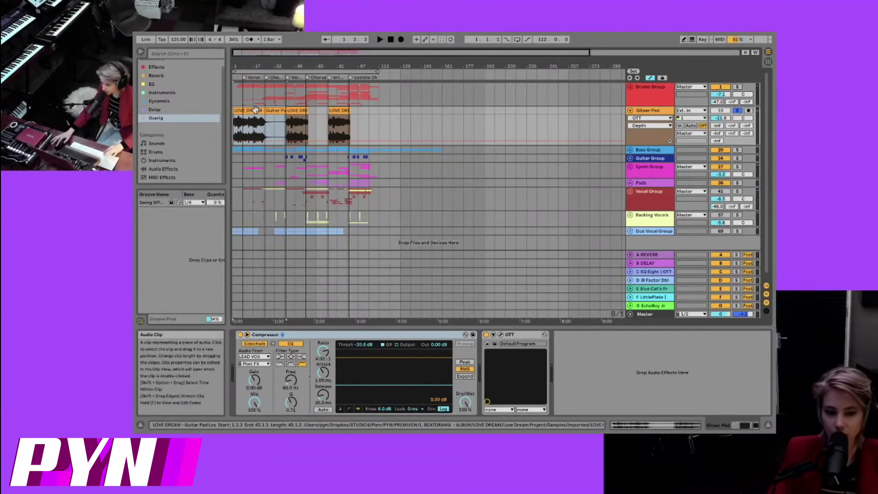
- Play the soloed Gitaar Pad from the song's start and add the Drums Group to the solo
left_click(249, 71)
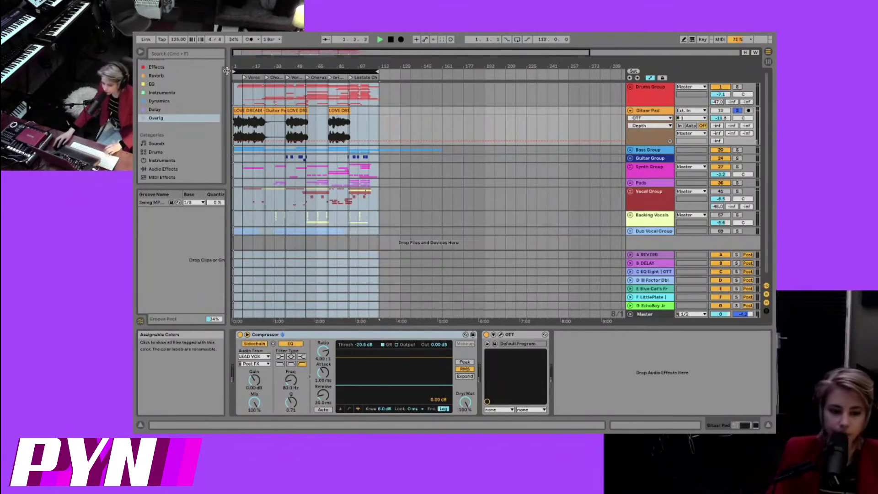
left_click_drag(236, 66, 236, 113)
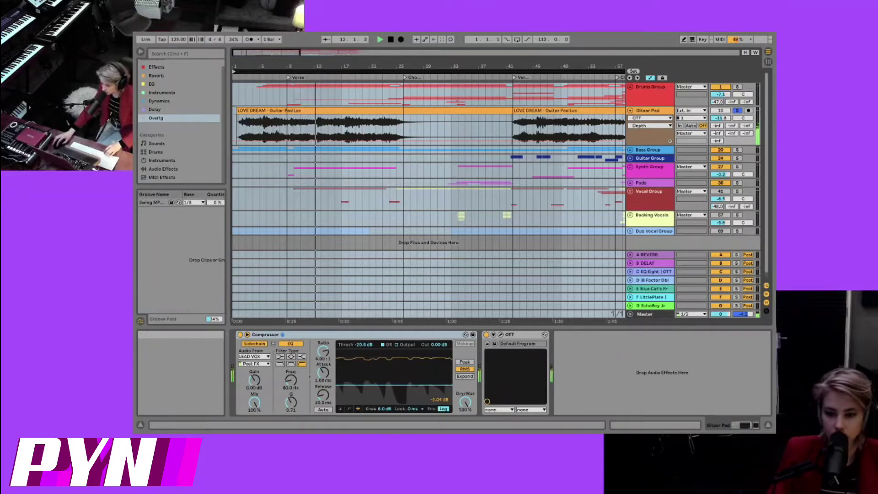
left_click(737, 87)
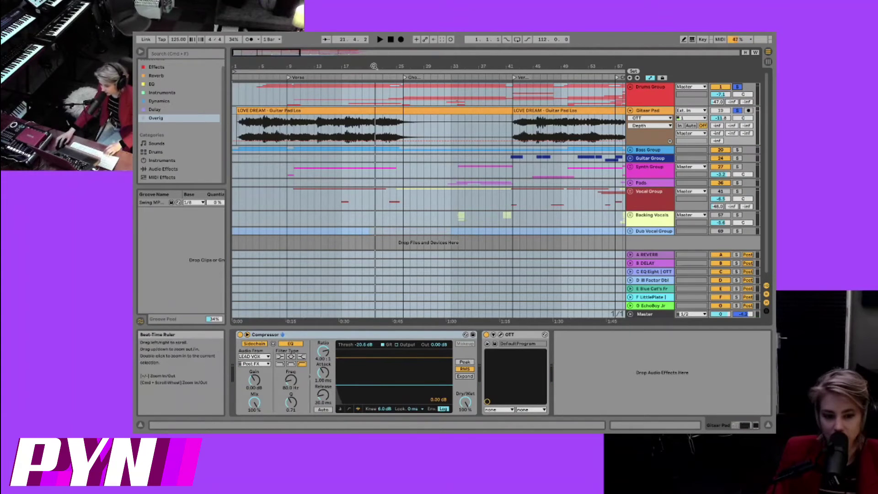
left_click_drag(370, 69, 283, 65)
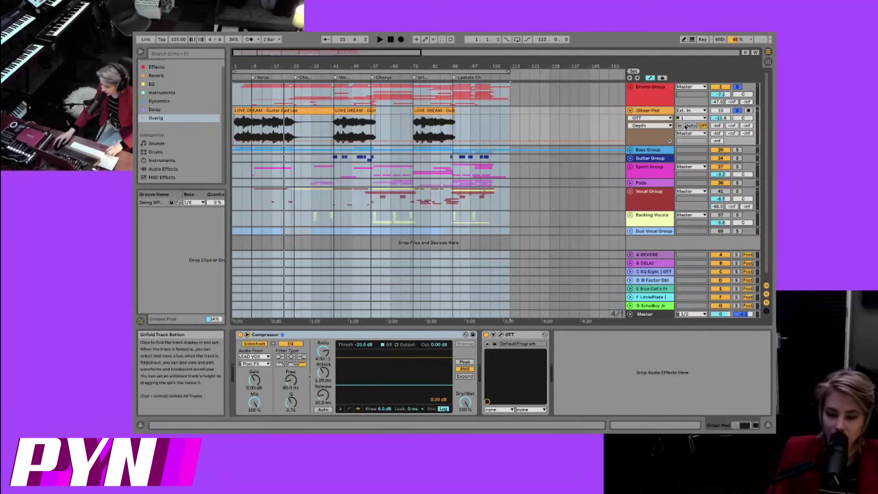
- Solo and unfold the Bass Group and display its device chain
left_click(737, 150)
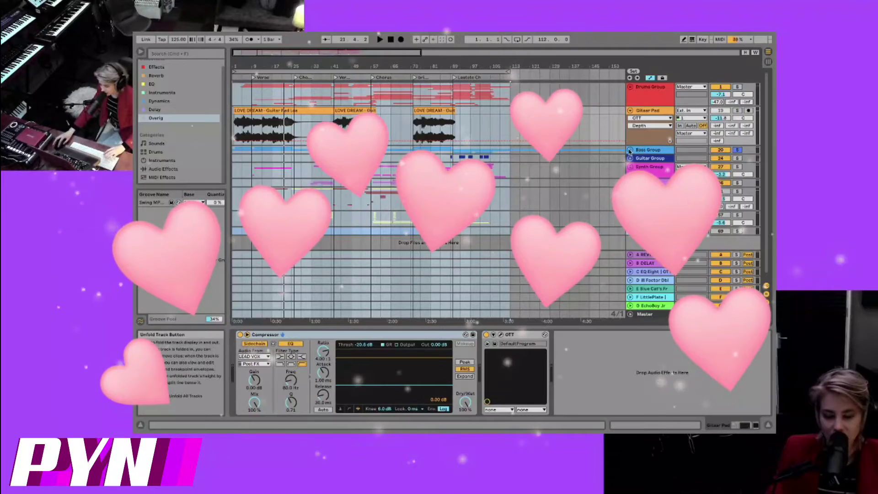
left_click(630, 150)
left_click_drag(376, 65, 297, 66)
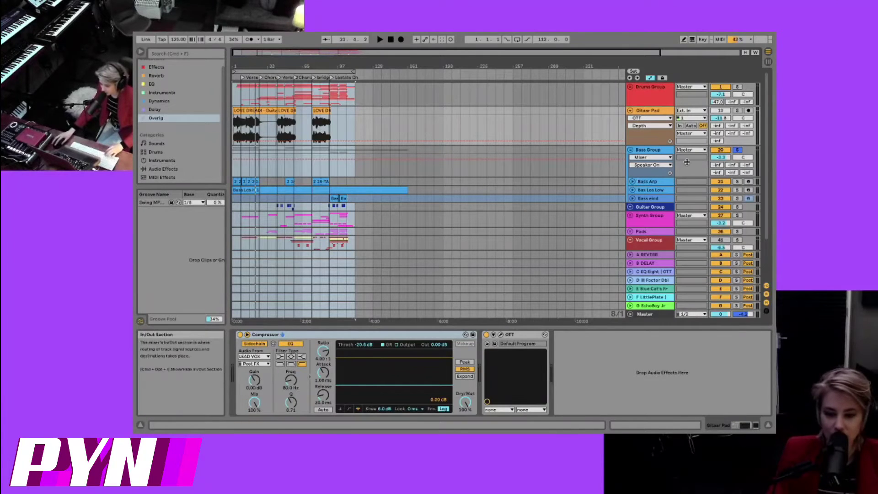
left_click(662, 152)
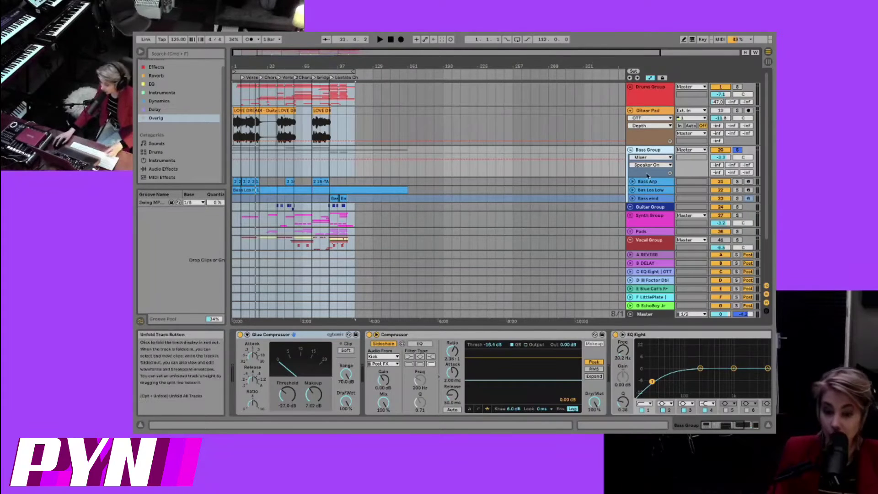
scroll(637, 154, "down", 2)
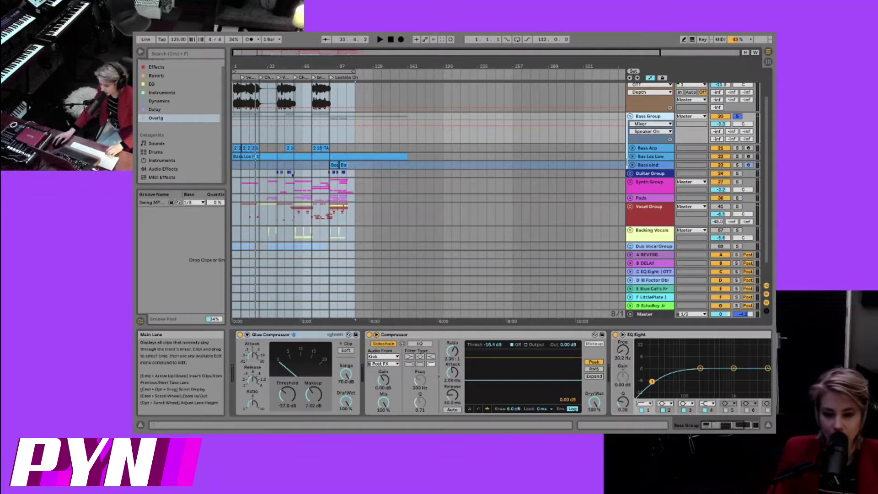
left_click_drag(245, 64, 248, 172)
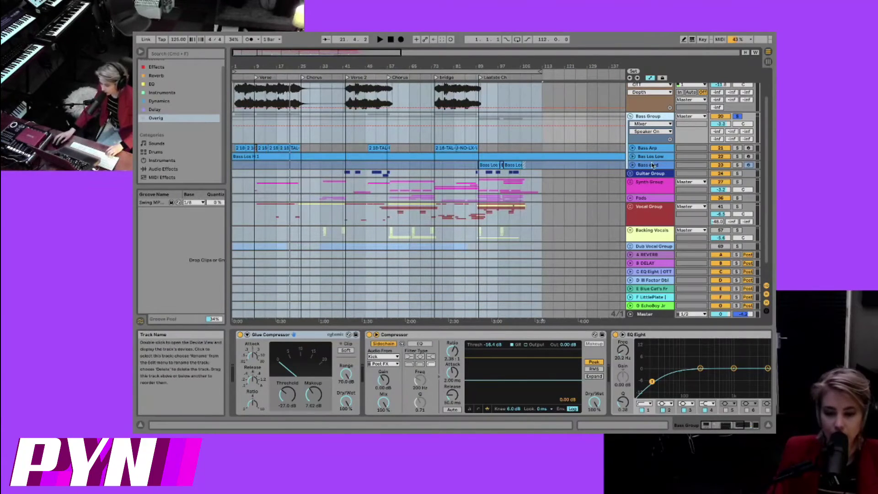
- Play the soloed bass from the start of the Bas Los Low clip and select the first Bass Arp clip
left_click(303, 157)
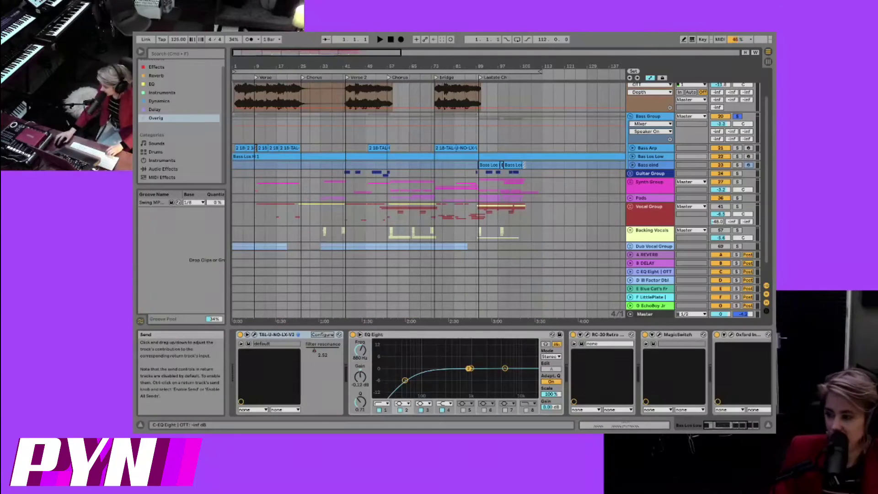
key("space")
left_click(240, 149)
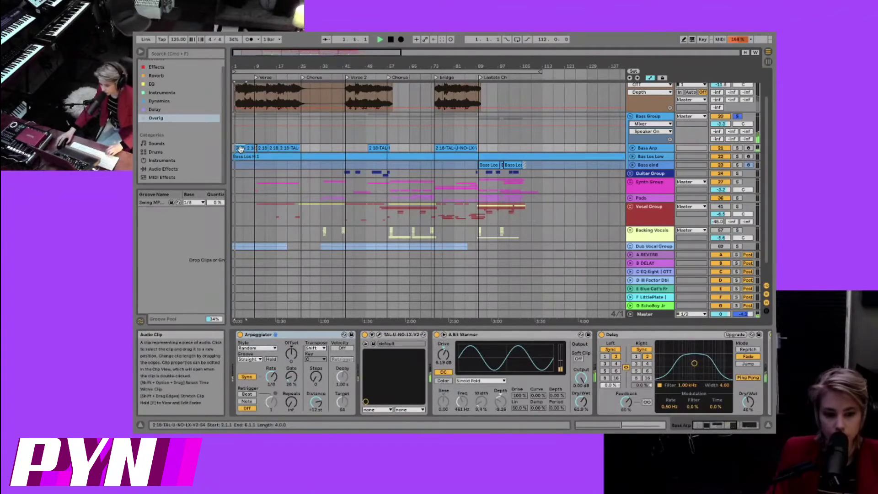
- Solo the Gitaar Pad and Drums Group alongside the bass, setting the Gitaar Pad's track volume to -13.8 dB
scroll(671, 166, "up", 3)
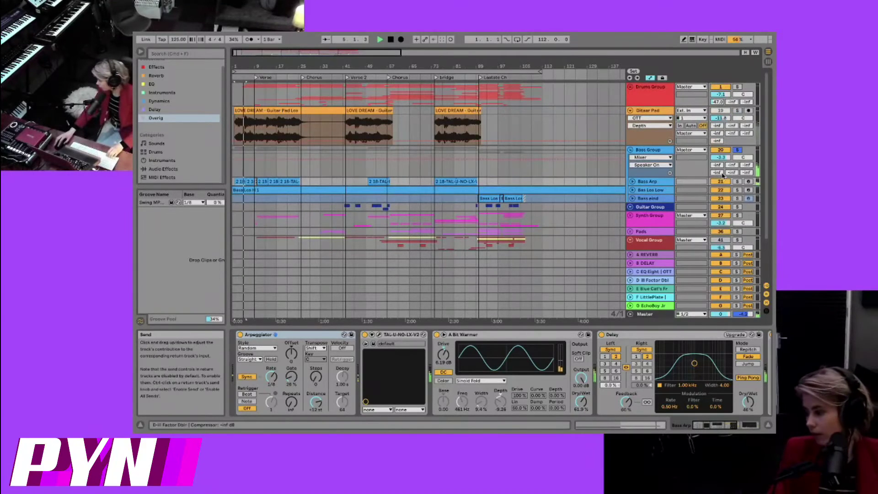
left_click(738, 111)
left_click_drag(720, 118, 721, 122)
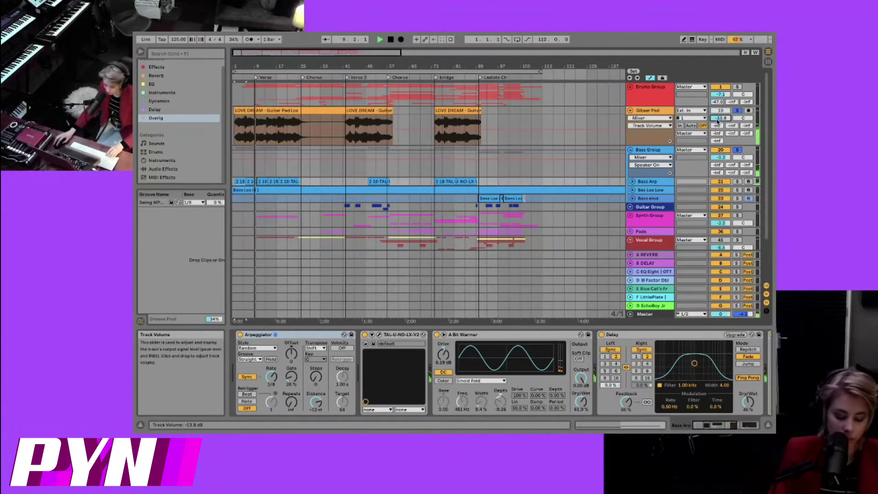
left_click(738, 88)
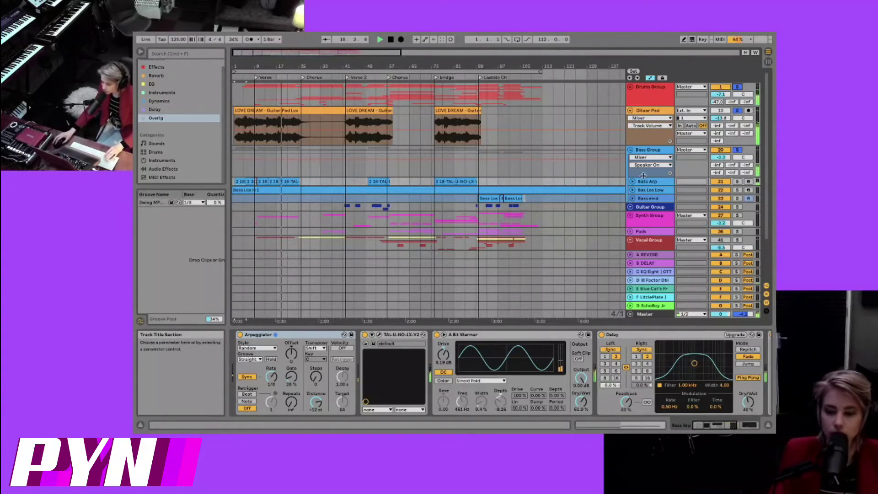
- Listen to the drums, guitar pad and bass together into the first chorus while reviewing the bass tracks
scroll(637, 143, "down", 1)
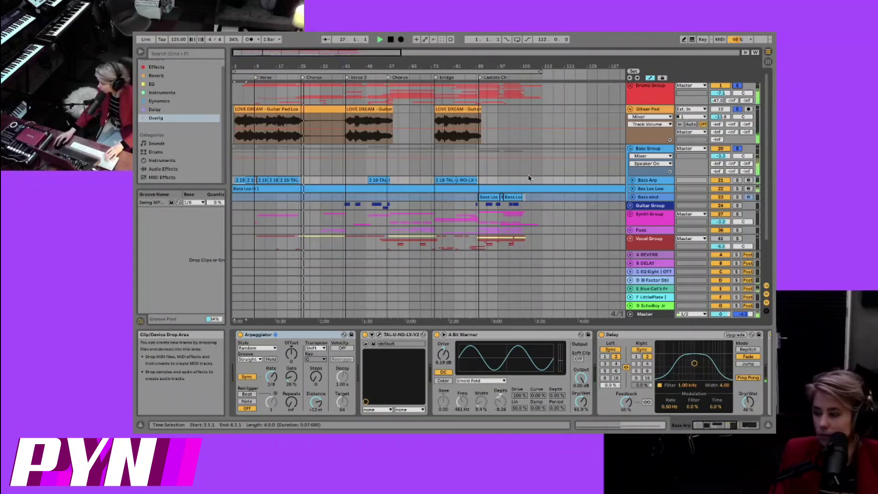
scroll(463, 204, "down", 1)
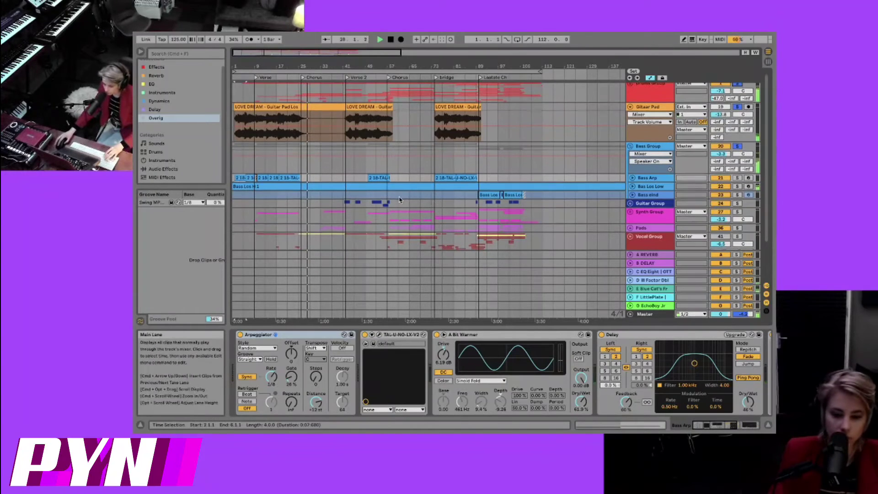
scroll(503, 196, "down", 1)
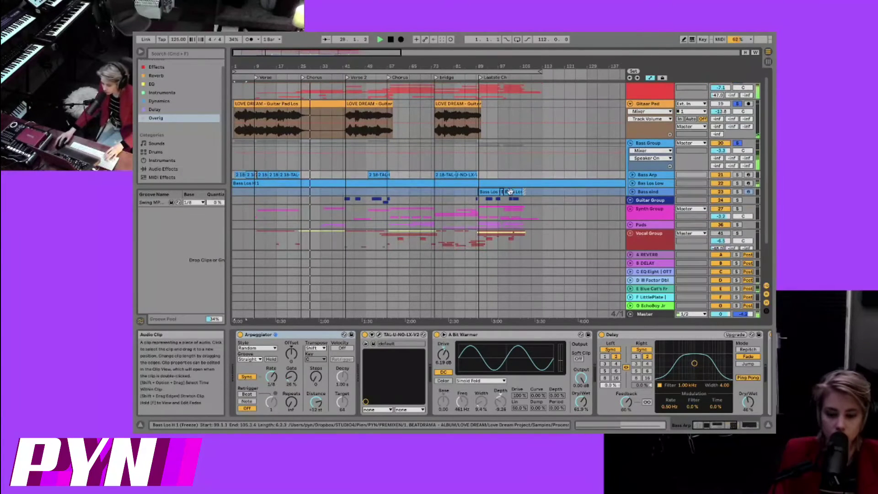
scroll(570, 207, "down", 4)
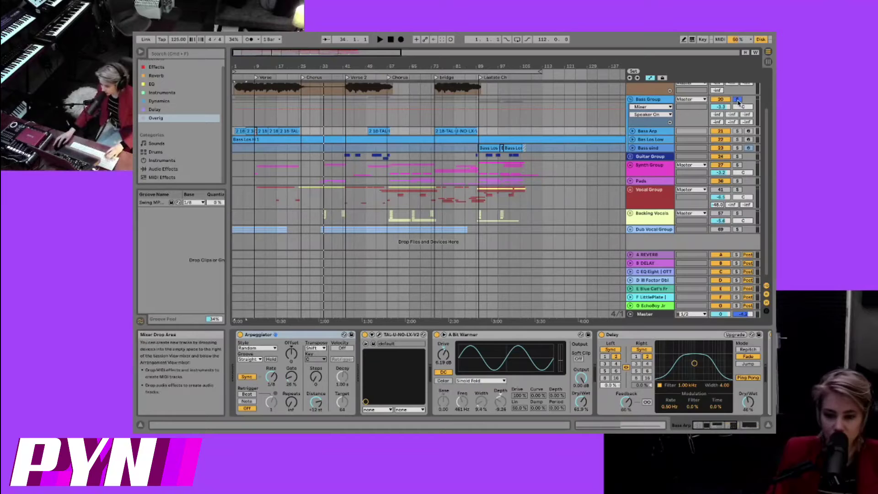
- Solo the Guitar Group and unfold both the group and its Guitar Licks track
left_click(739, 156)
left_click(634, 159)
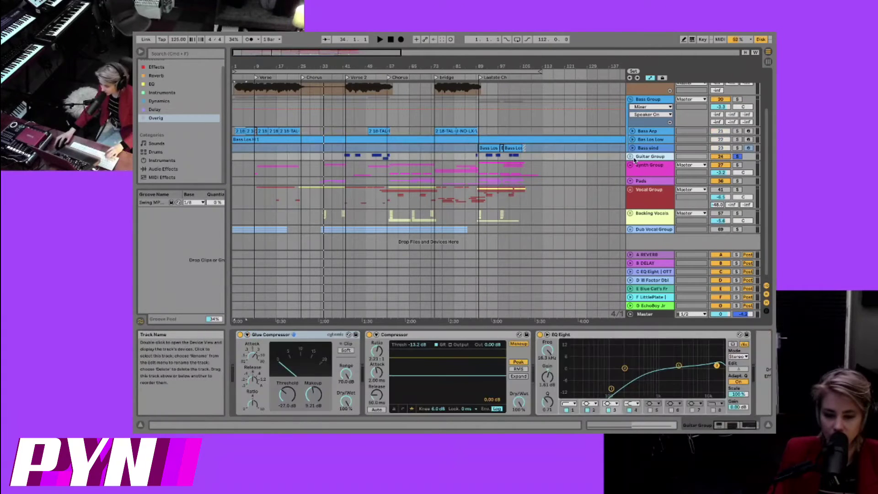
left_click(630, 156)
scroll(639, 175, "down", 1)
left_click(633, 173)
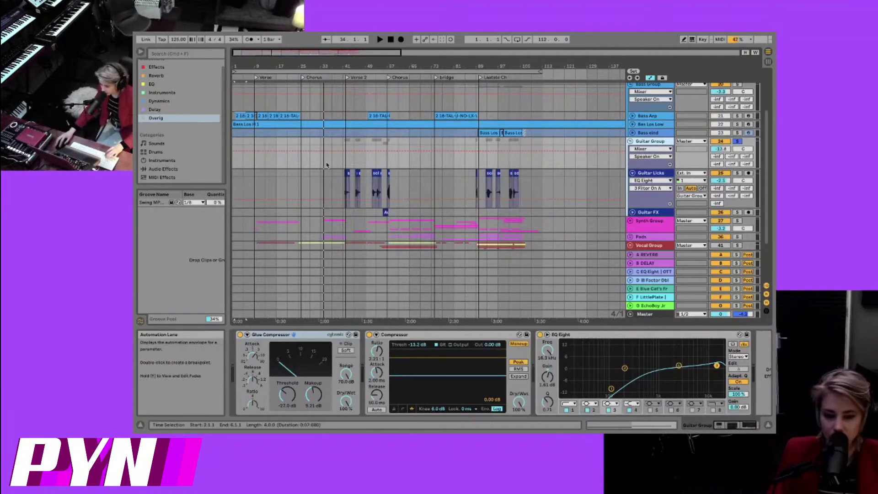
- Solo the Guitar Licks track and play it from its first clip in Verse 2
left_click(347, 173)
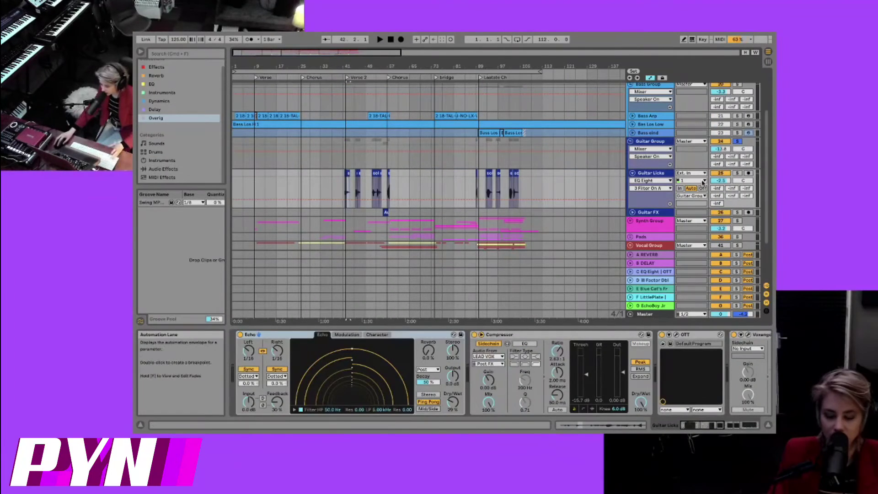
left_click(737, 174)
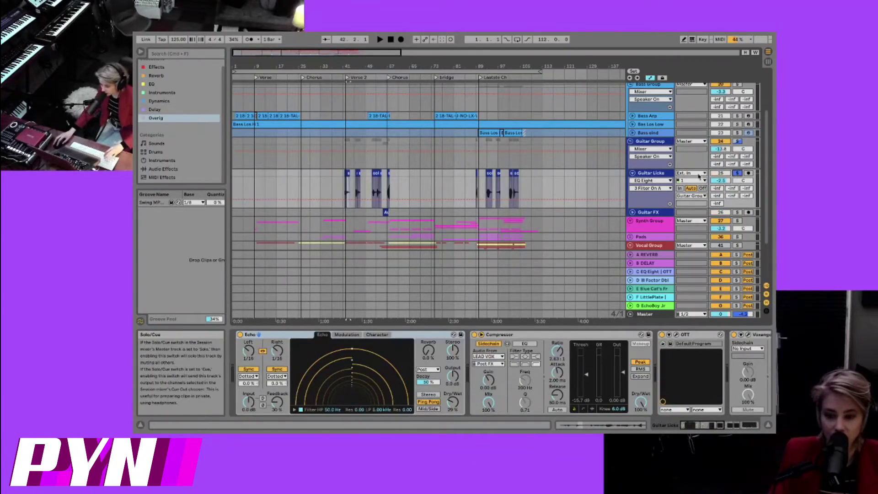
left_click_drag(341, 67, 341, 88)
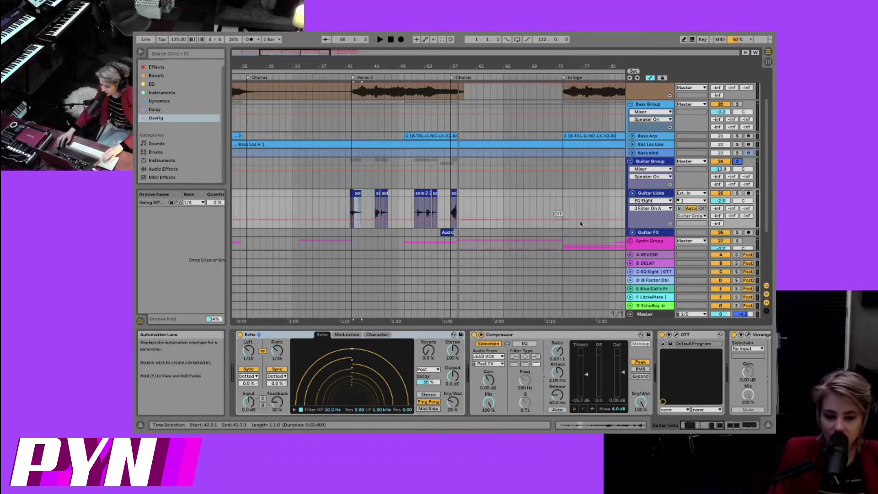
- Turn off solo on the Guitar Group, fold it, and unfold the Synth Group
left_click(737, 161)
left_click(630, 161)
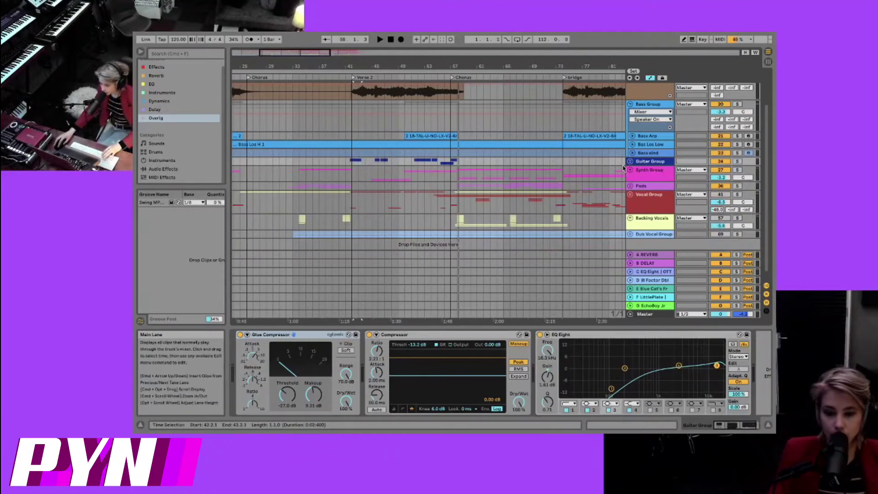
left_click(630, 170)
scroll(646, 175, "down", 1)
scroll(673, 180, "down", 1)
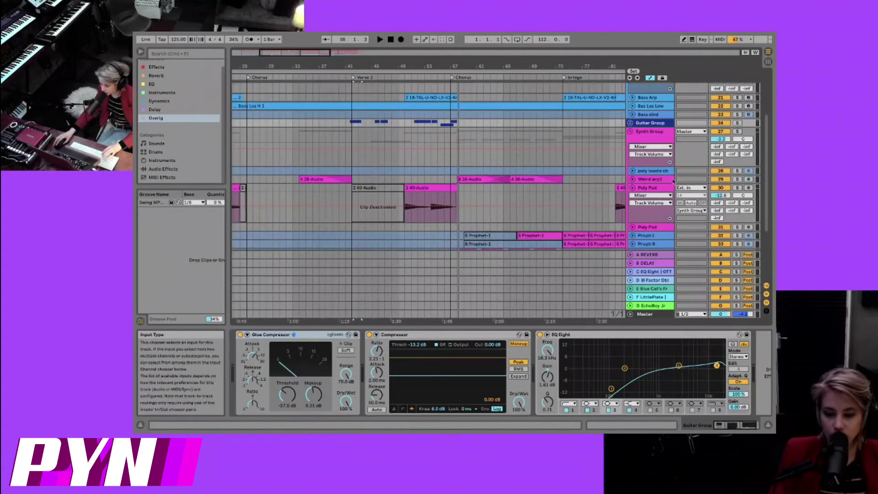
- Fold the first Poly Pad track and display its device chain while reviewing the Synth Group's tracks
left_click(637, 190)
left_click(632, 188)
scroll(654, 194, "down", 3)
scroll(655, 194, "up", 4)
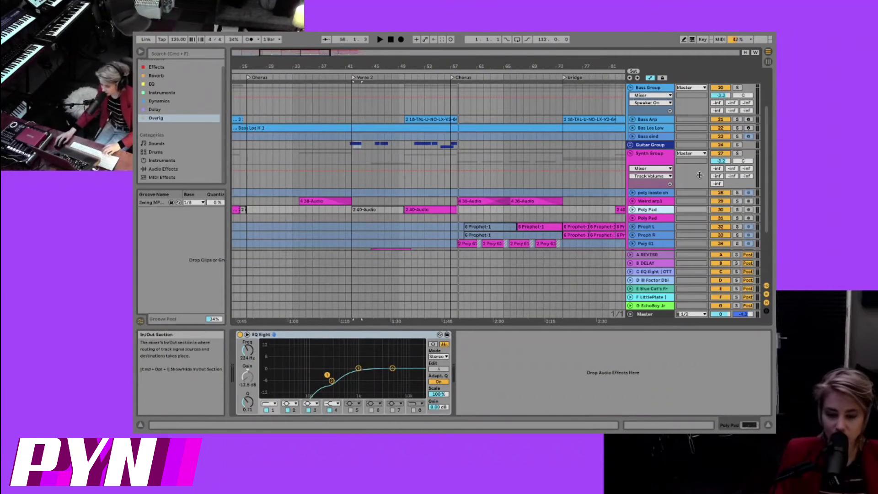
- Solo the Synth Group and play it from the Proph R clip at bar 74 in the bridge
left_click_drag(546, 66, 547, 49)
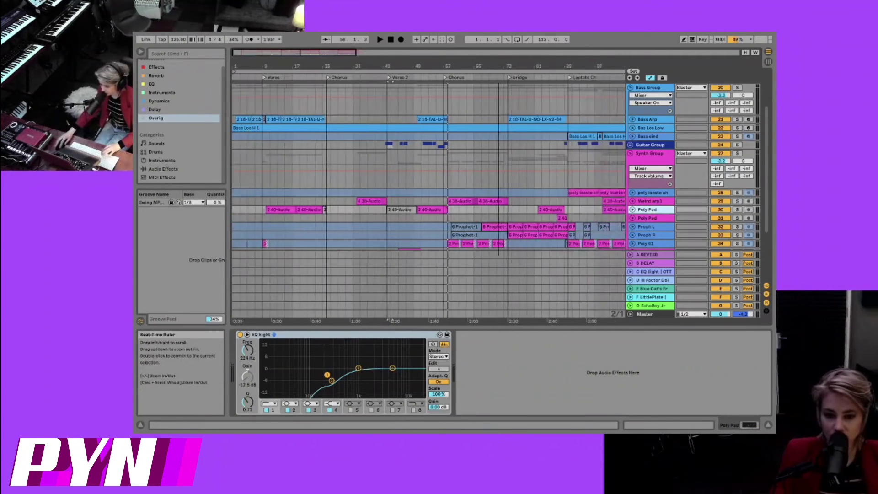
left_click_drag(498, 66, 498, 55)
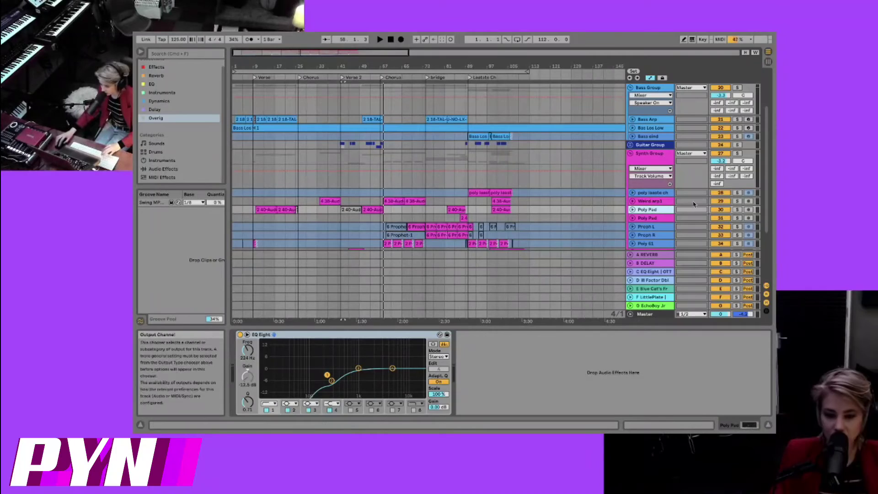
left_click(436, 234)
left_click(436, 234)
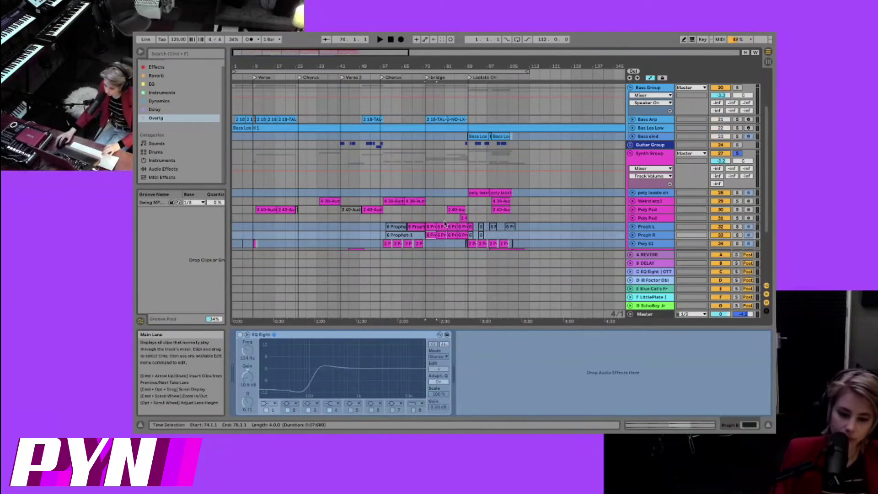
key("space")
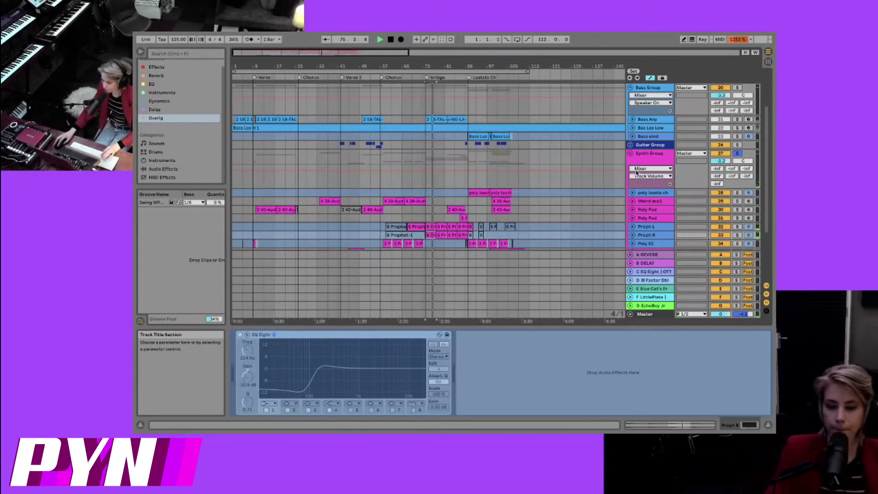
scroll(587, 224, "down", 1)
scroll(597, 224, "down", 1)
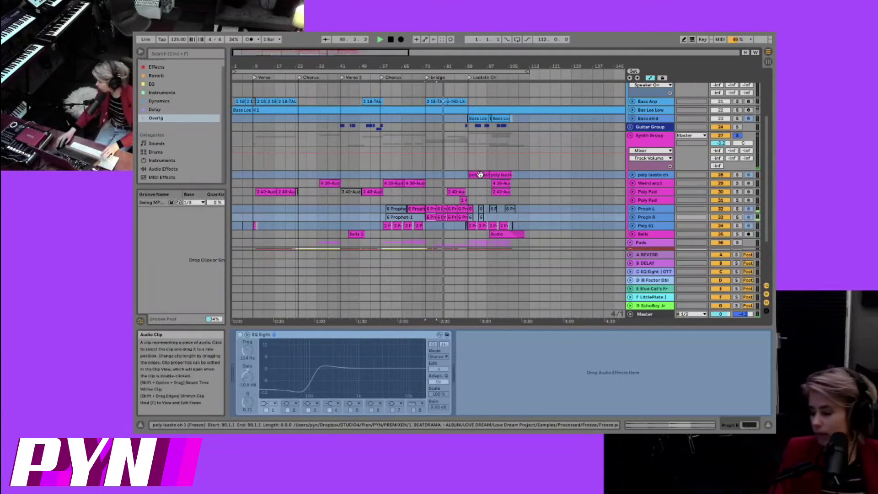
scroll(594, 206, "up", 2)
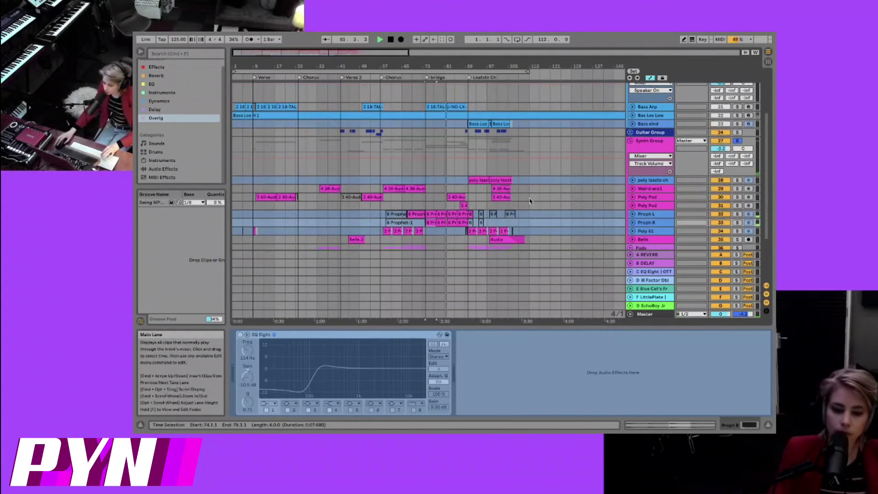
scroll(602, 223, "up", 1)
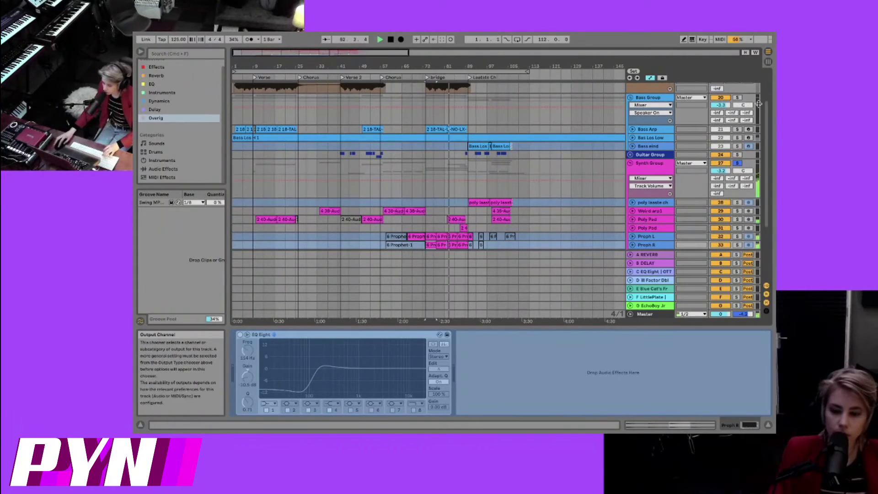
- Solo the Bass Group and Drums Group alongside the synths during the bridge playback
left_click(737, 98)
scroll(669, 172, "up", 4)
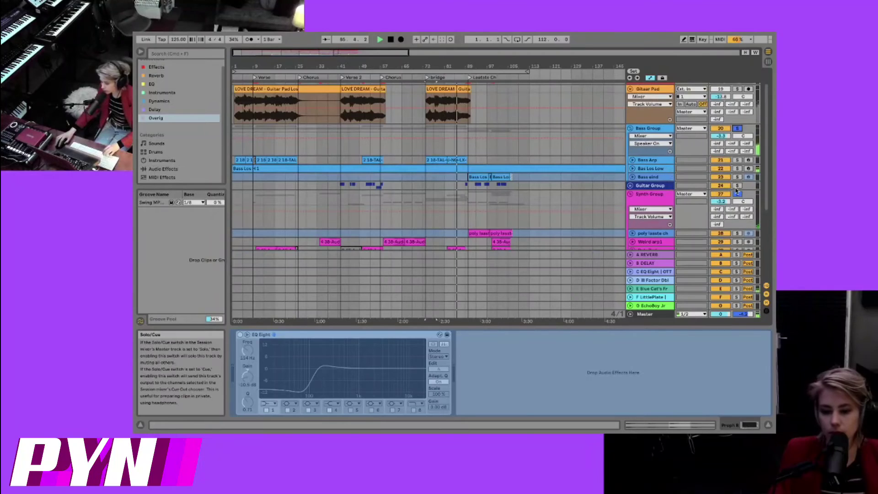
scroll(729, 183, "up", 3)
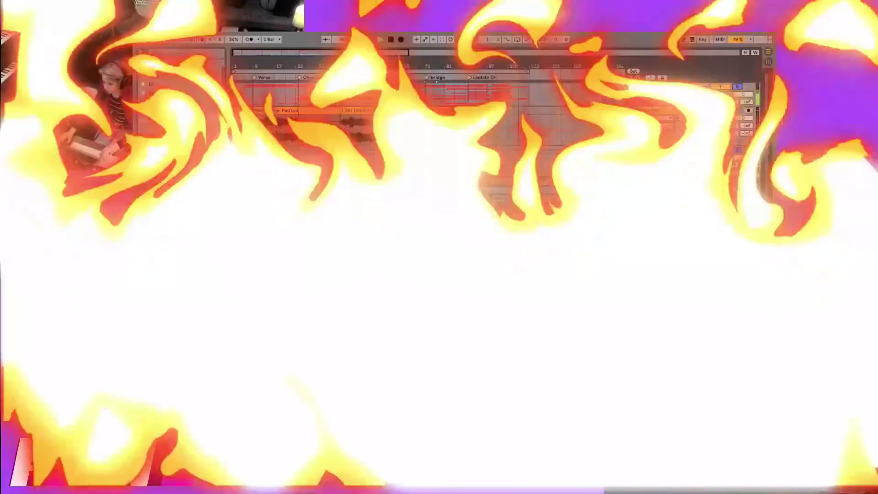
- Listen to the soloed layers into the last chorus while reviewing the synth and vocal tracks, and stop playback
scroll(540, 174, "down", 3)
scroll(541, 174, "down", 6)
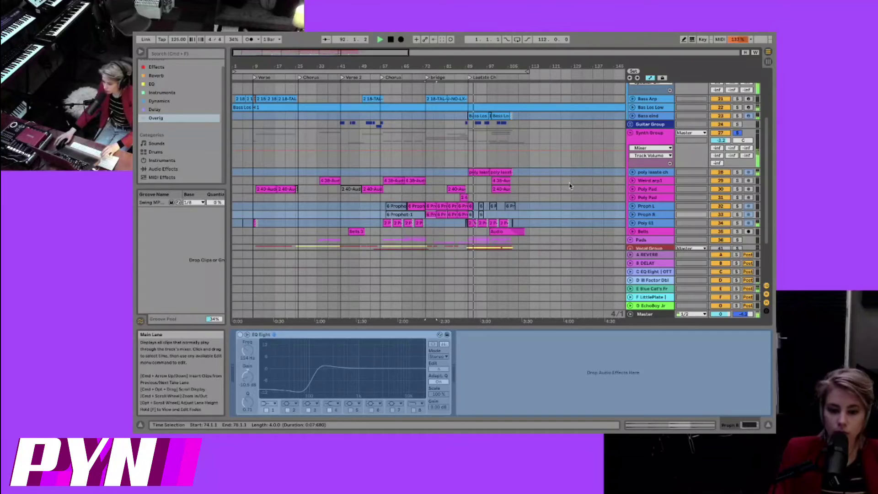
scroll(594, 187, "down", 6)
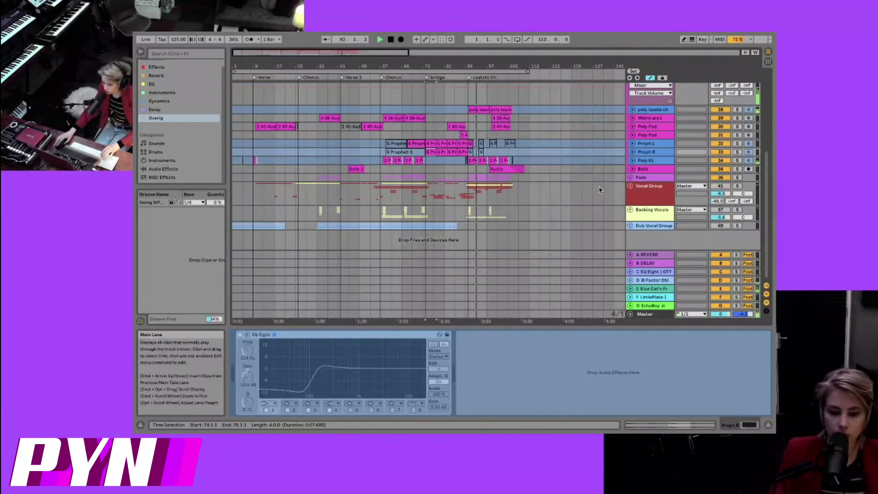
scroll(599, 190, "up", 10)
scroll(599, 191, "down", 4)
scroll(599, 191, "down", 6)
scroll(600, 191, "up", 7)
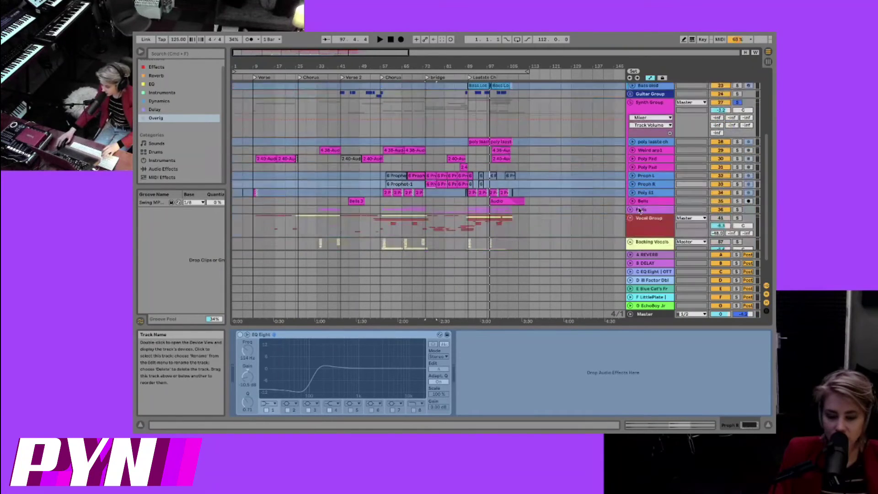
- Turn off solo on the Synth Group, fold it, and unfold the Pads group
scroll(530, 205, "down", 3)
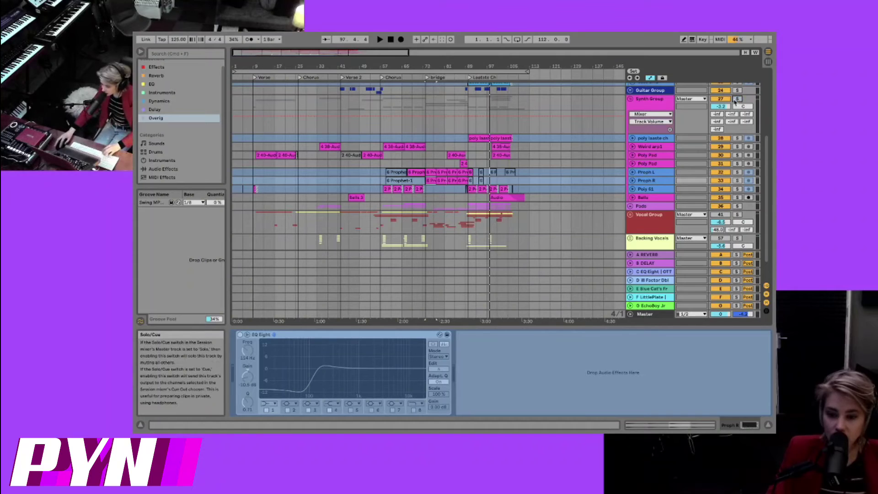
left_click(631, 99)
left_click(631, 115)
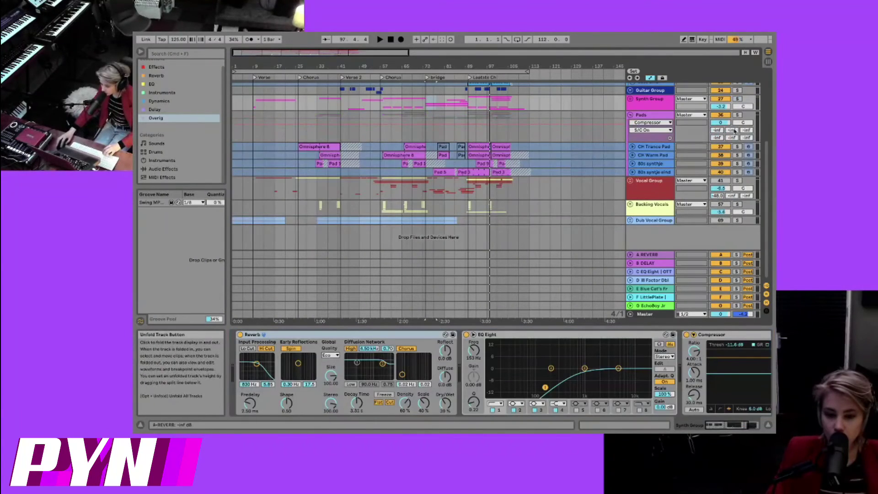
- Solo the Pads group and play it from the CH Trance Pad's Omnisphere clip in the last chorus
left_click(736, 115)
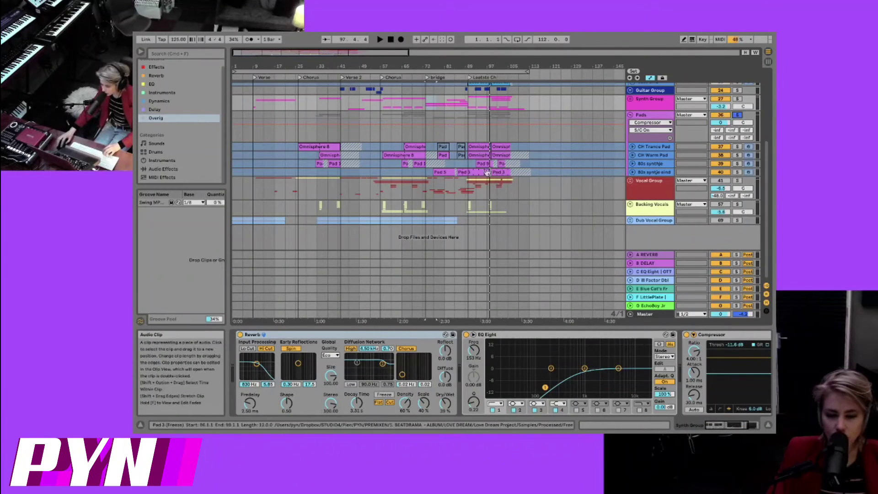
left_click(475, 146)
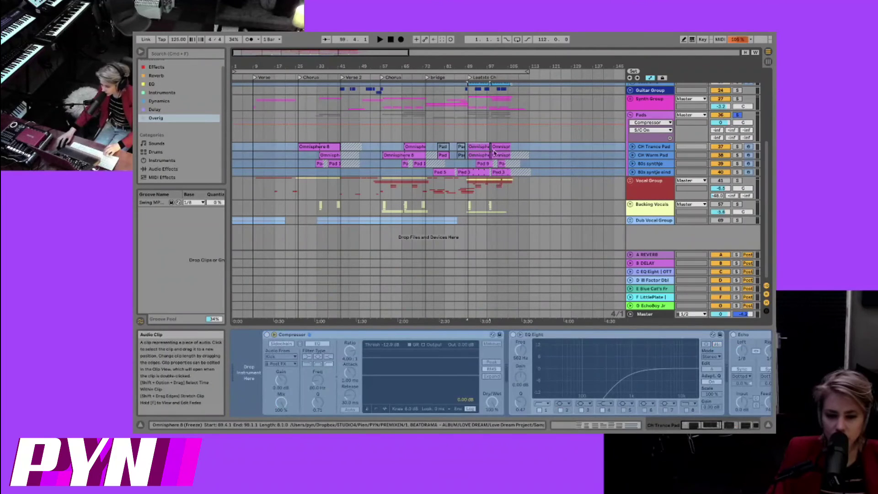
key("space")
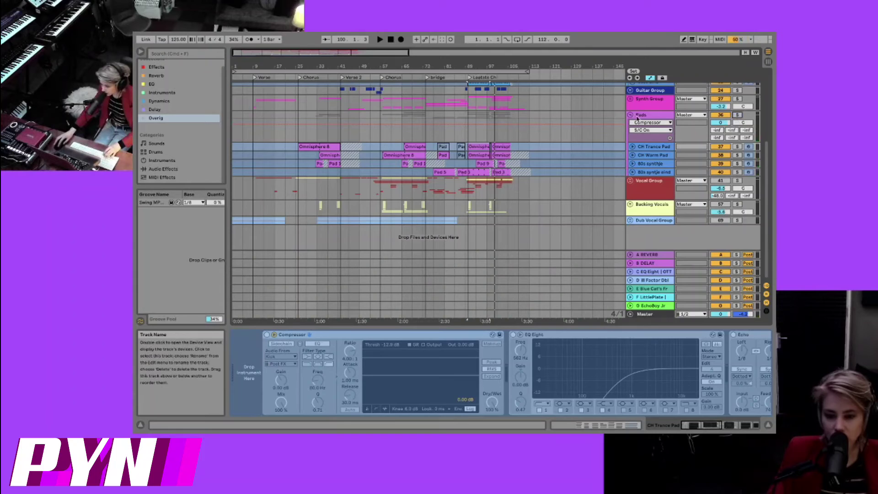
left_click(631, 115)
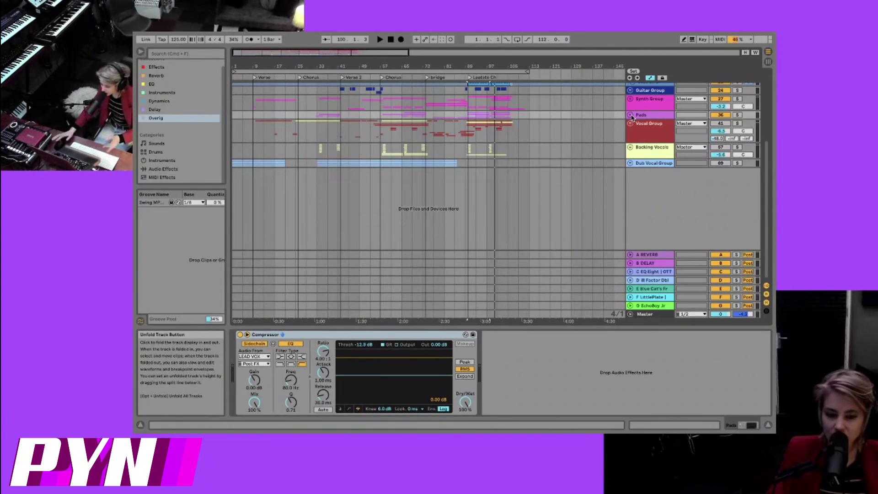
left_click(640, 131)
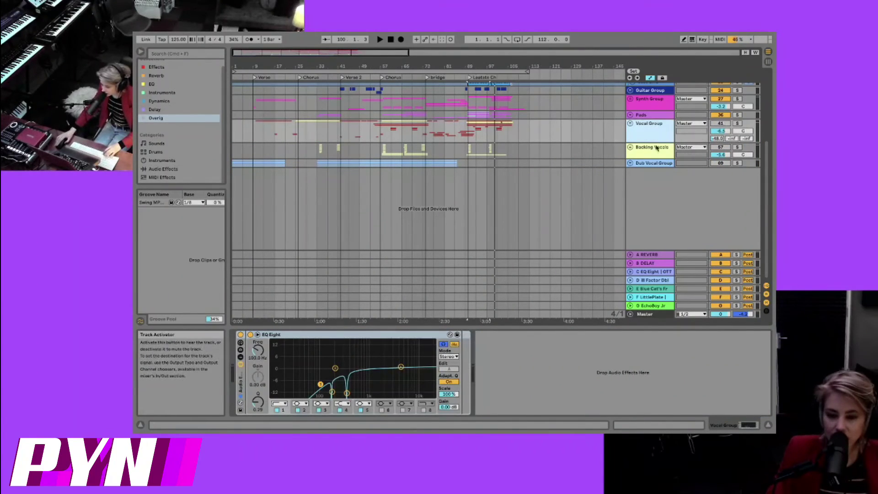
scroll(656, 148, "up", 2)
scroll(649, 151, "up", 5)
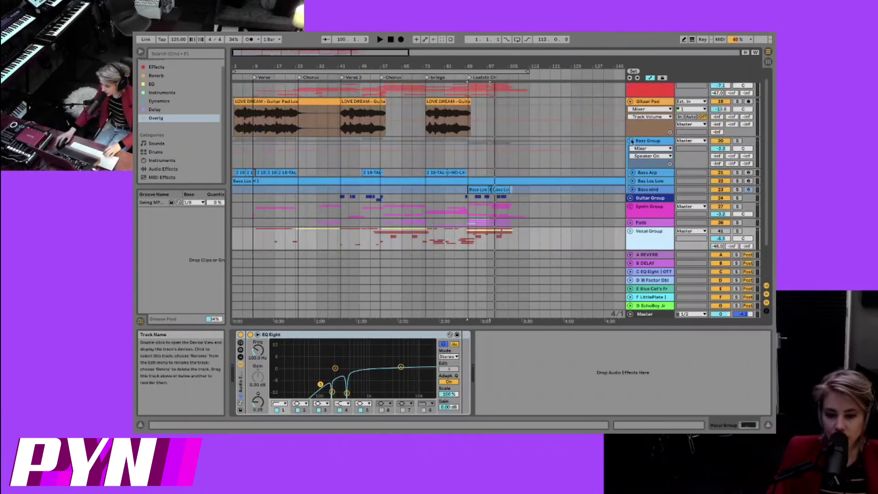
left_click(631, 146)
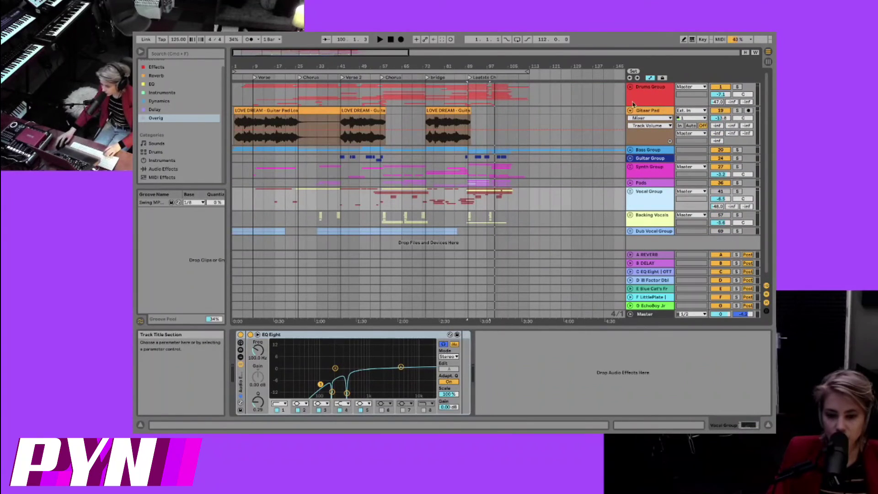
left_click(630, 110)
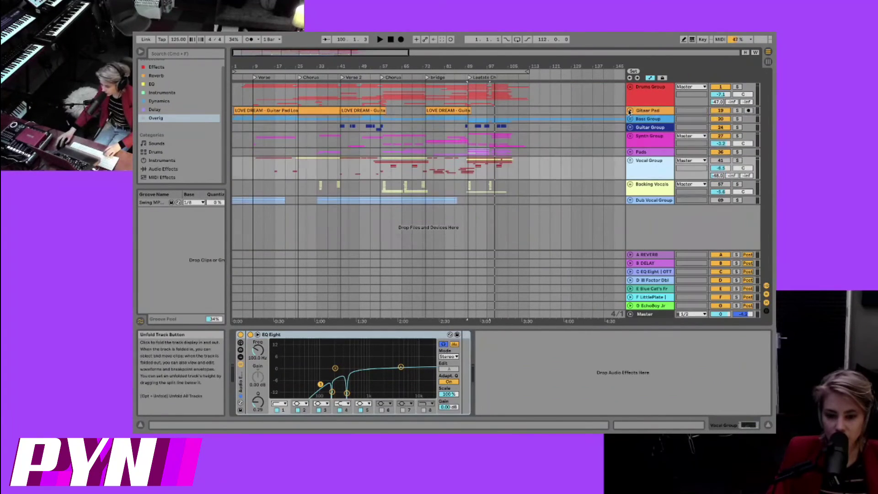
- Activate the Vocal Group, Backing Vocals and Dub Vocal Group, and play the full arrangement from the start
left_click(718, 161)
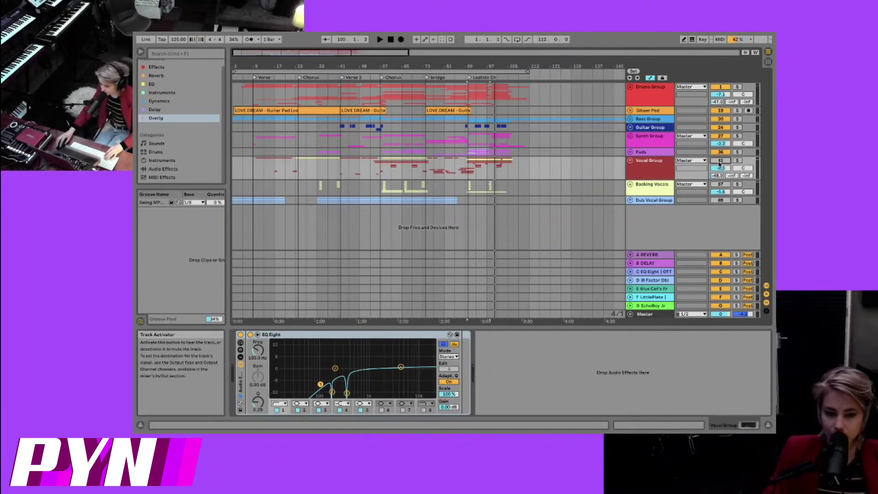
left_click(724, 188)
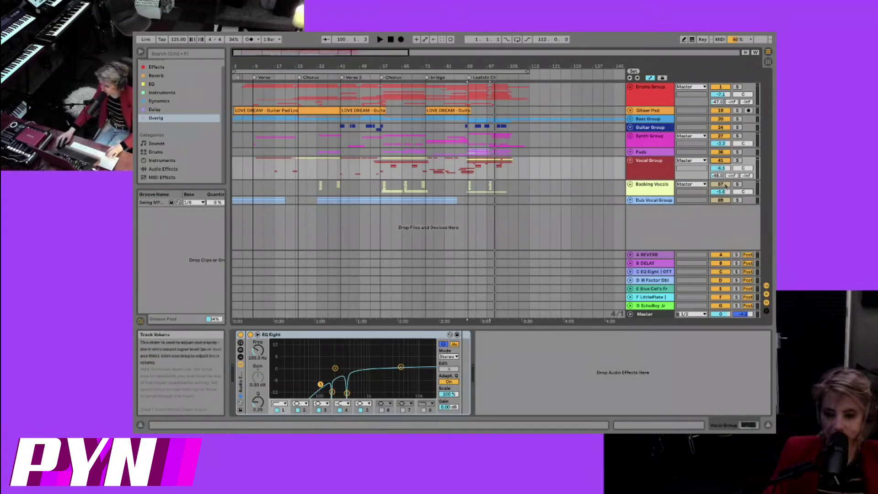
key("space")
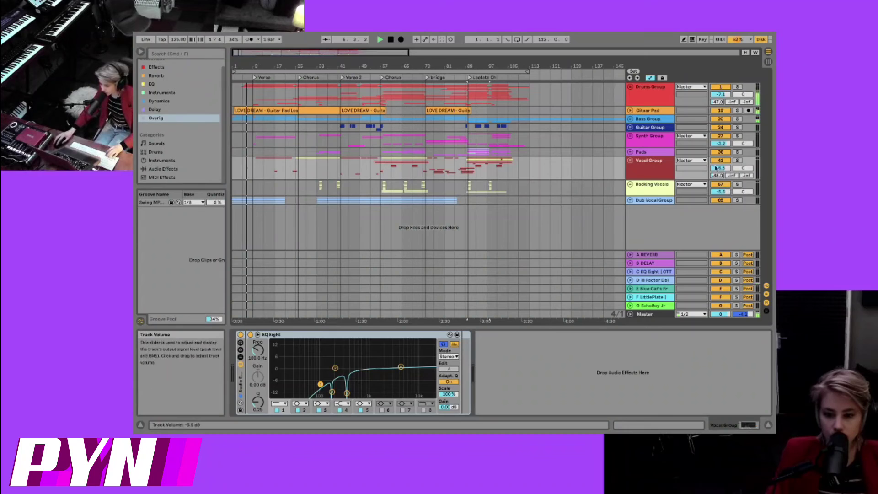
- Listen to the verse with vocals while checking the Vocal Group's tracks and its EQ Eight
left_click(631, 161)
left_click(631, 161)
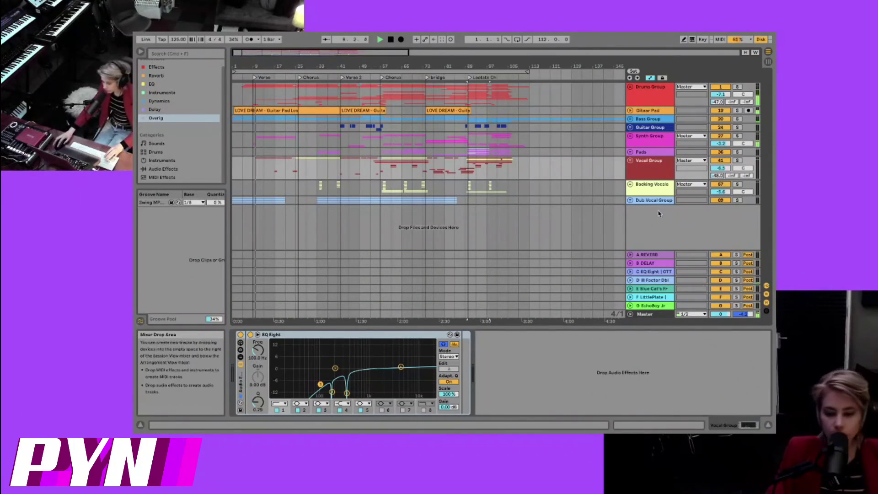
left_click(646, 168)
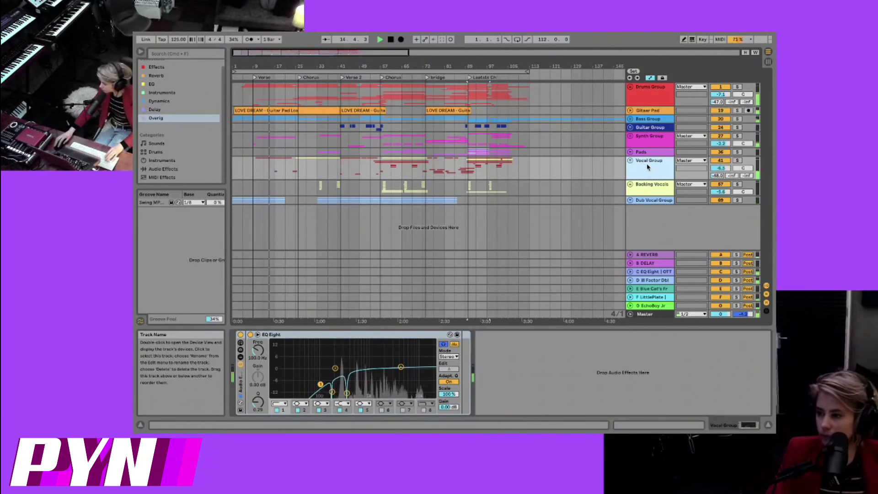
- Unfold the Vocal Group and its Lead Vocals subgroup during playback, and display the device chains of Lead Vocals and LEAD VOX
left_click(630, 160)
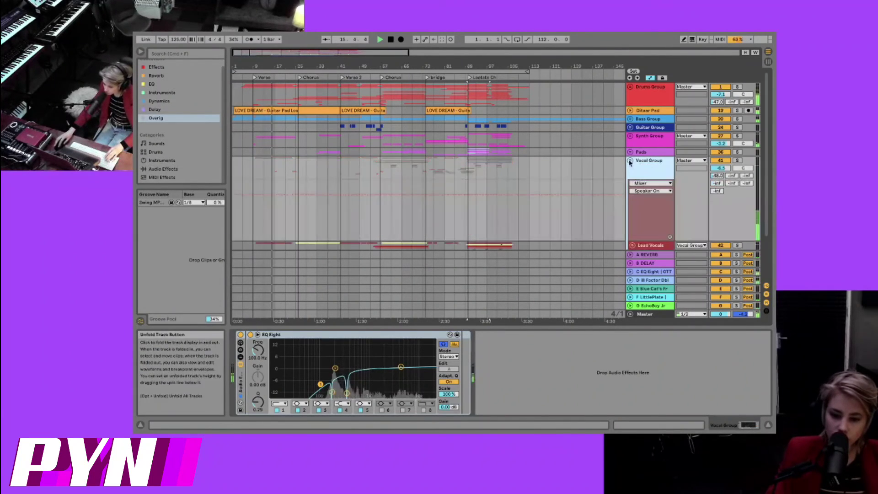
scroll(652, 222, "down", 1)
left_click(654, 229)
scroll(656, 215, "down", 2)
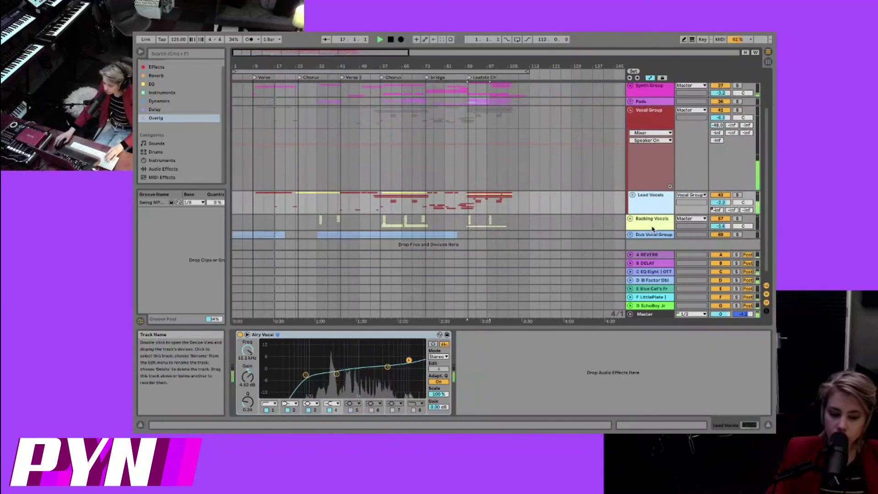
left_click(632, 196)
scroll(640, 229, "down", 3)
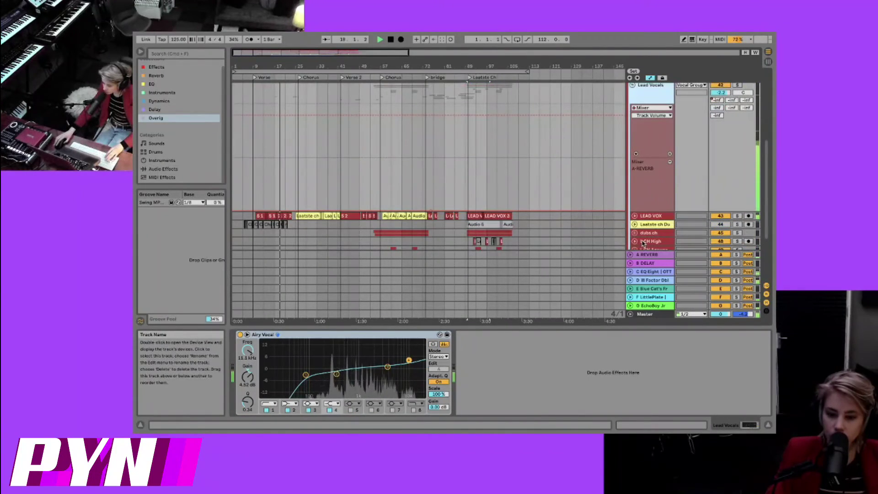
left_click(654, 217)
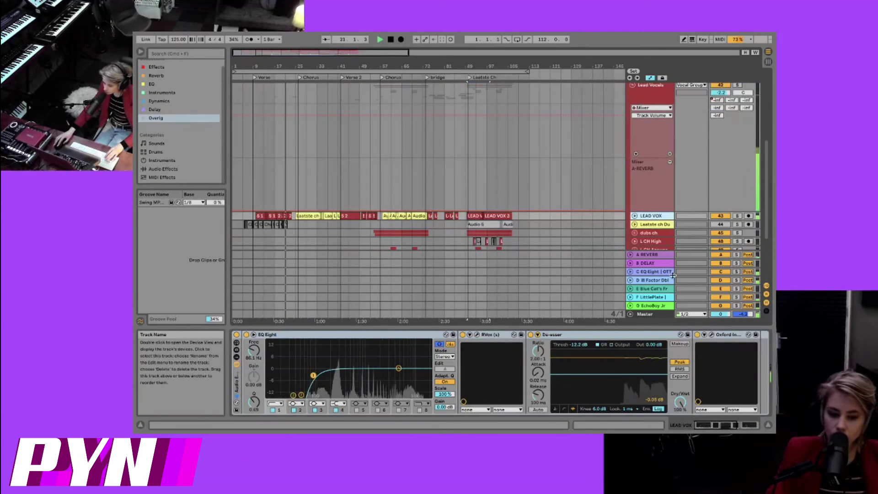
mouse_move(722, 428)
left_mouse_down()
mouse_move(741, 429)
mouse_move(716, 431)
left_mouse_up()
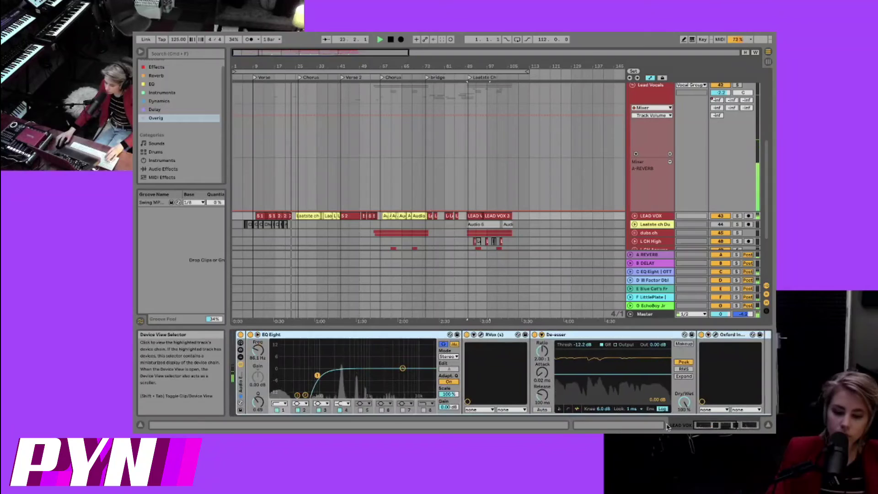
- Fold the Lead Vocals subgroup and the Vocal Group, and stop playback in the second verse
scroll(649, 229, "up", 1)
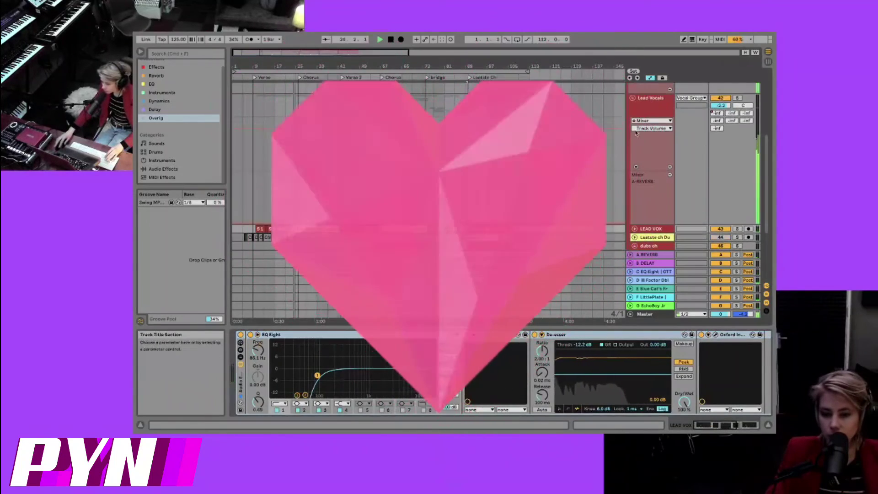
left_click(632, 98)
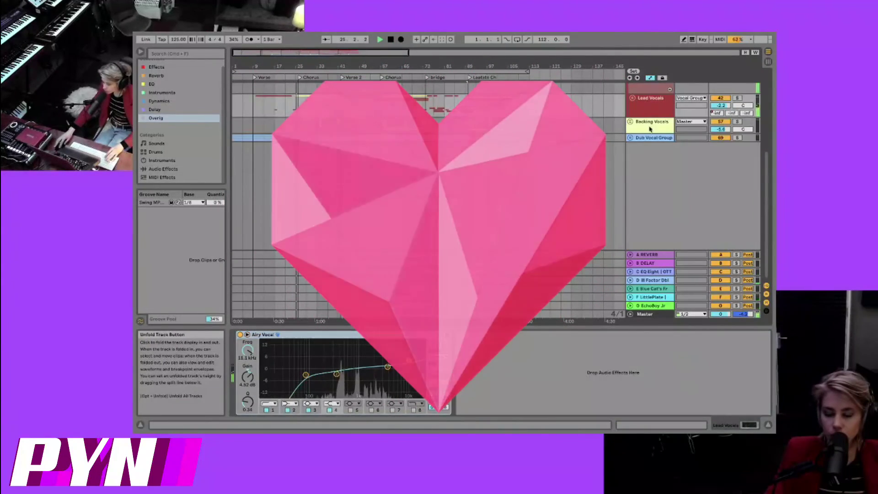
scroll(652, 141, "up", 1)
scroll(649, 133, "up", 5)
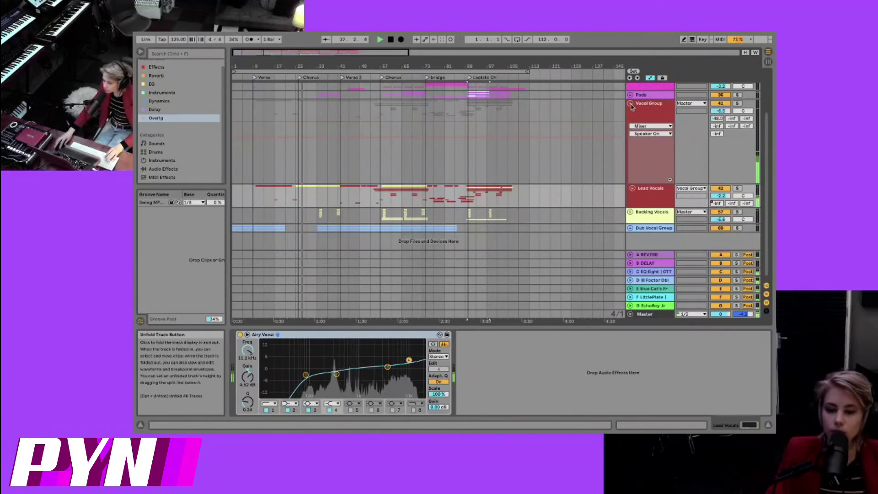
left_click(631, 104)
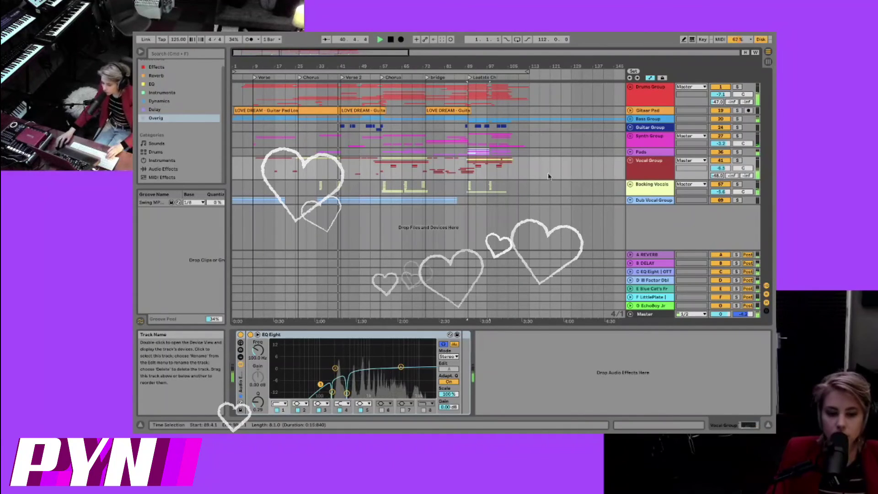
key("space")
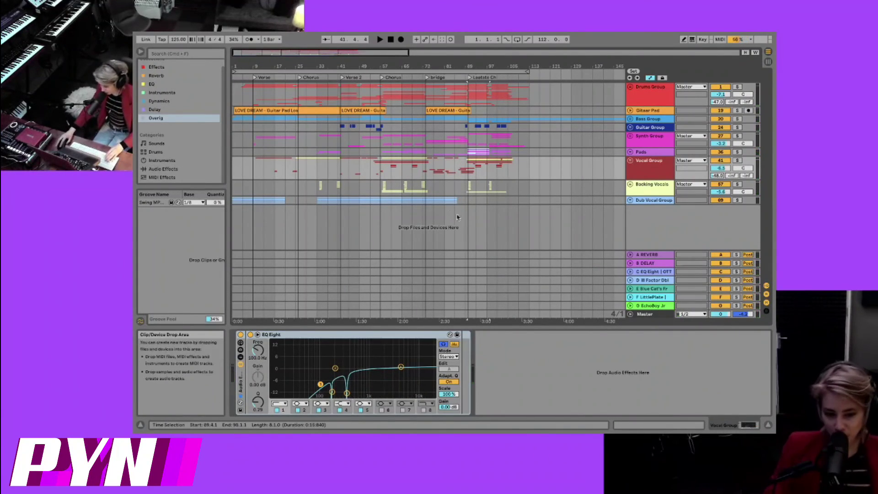
- Unfold the Vocal Group briefly to check its Lead Vocals subgroup, fold it again and select the Backing Vocals group
left_click(630, 161)
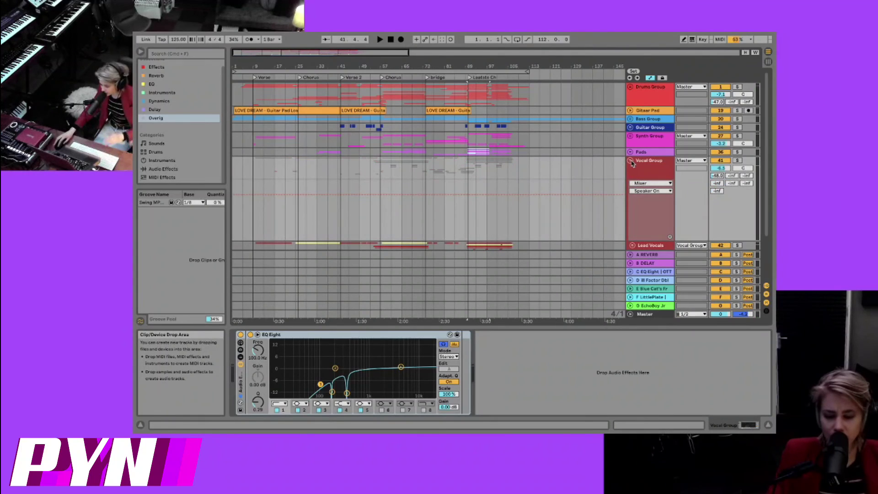
scroll(631, 162, "down", 3)
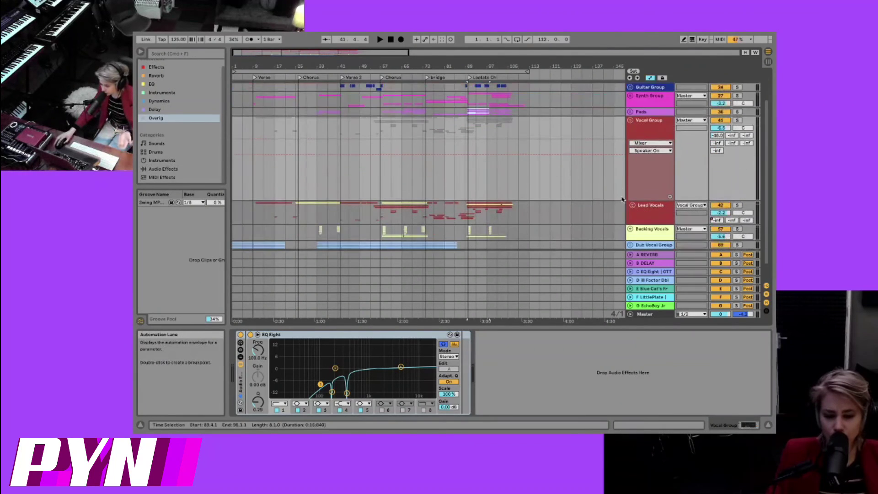
left_click(630, 122)
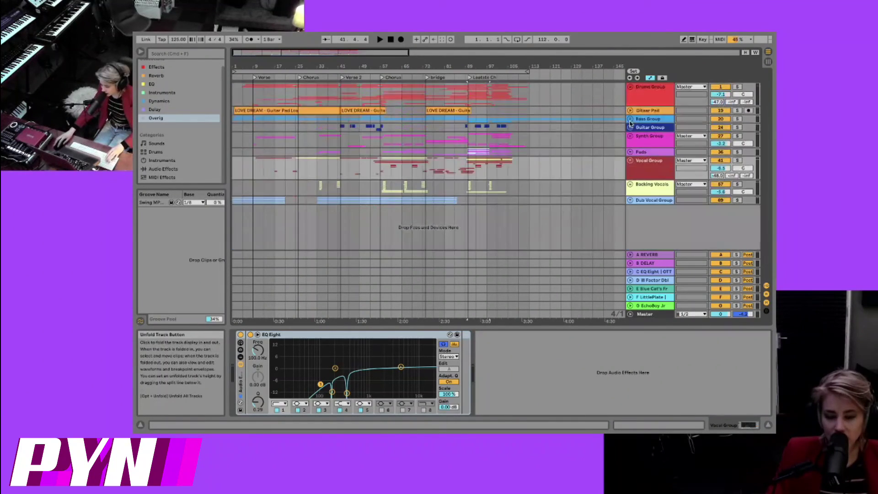
left_click(645, 191)
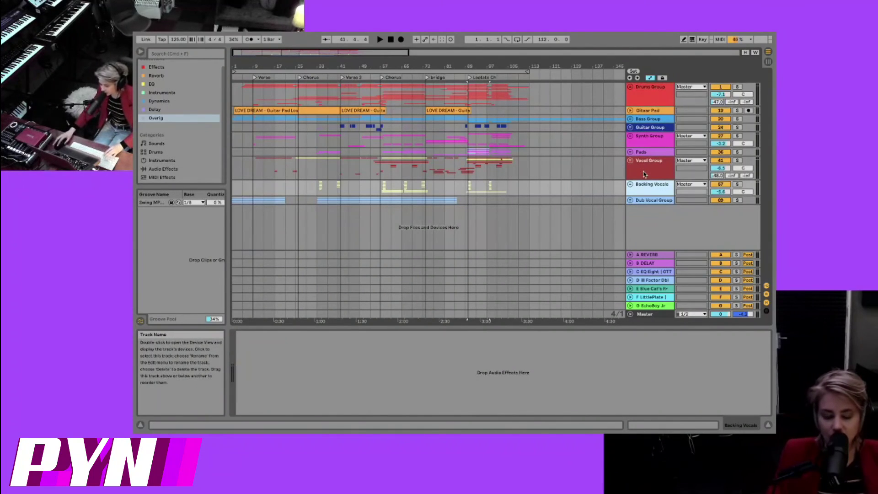
- Unfold the Dub Vocal Group to inspect its recorded tracks and deactivated clips, and fold it again
left_click(630, 200)
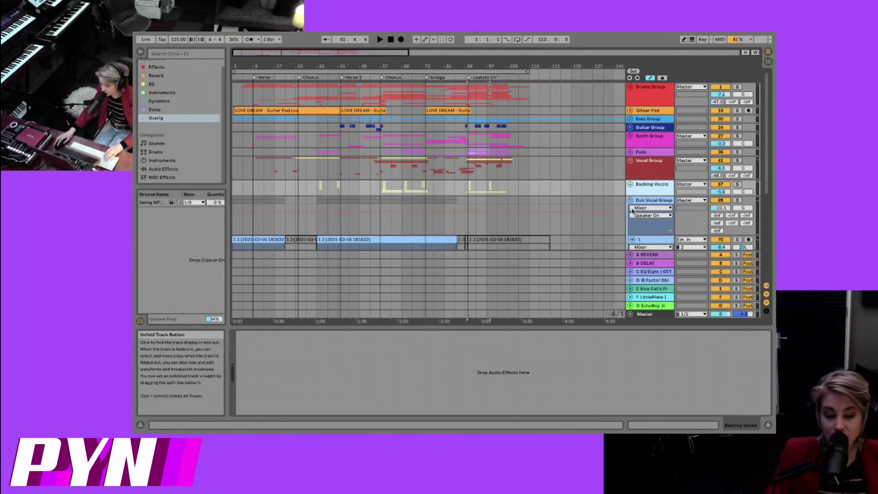
scroll(632, 211, "down", 2)
scroll(634, 204, "down", 4)
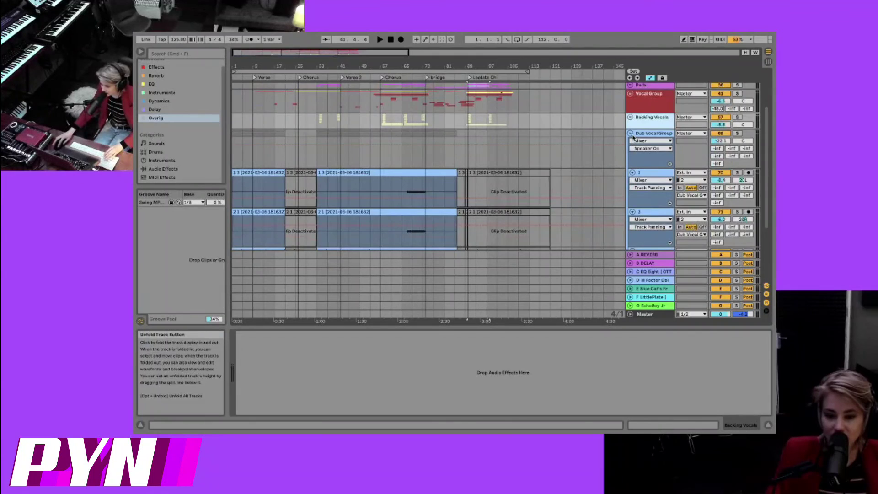
left_click(631, 134)
- Compare the device chains of the Vocal Group and Backing Vocals, and display the Synth Group's effects
left_click(642, 170)
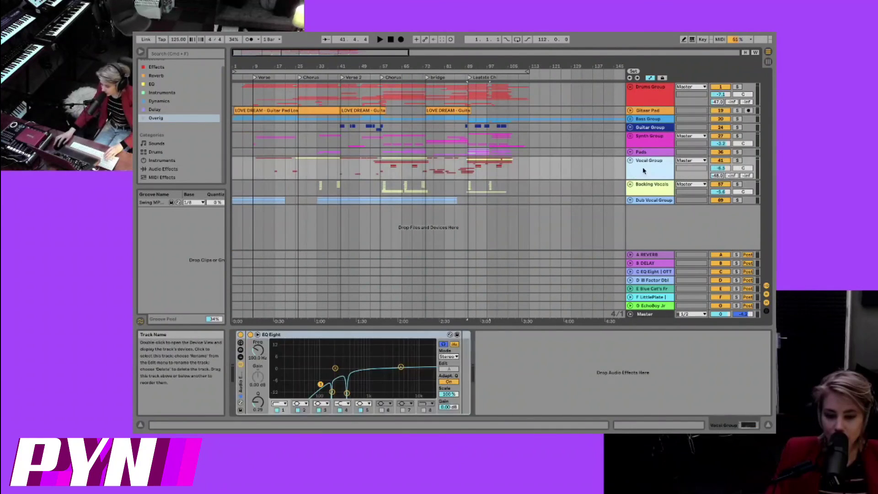
left_click(660, 191)
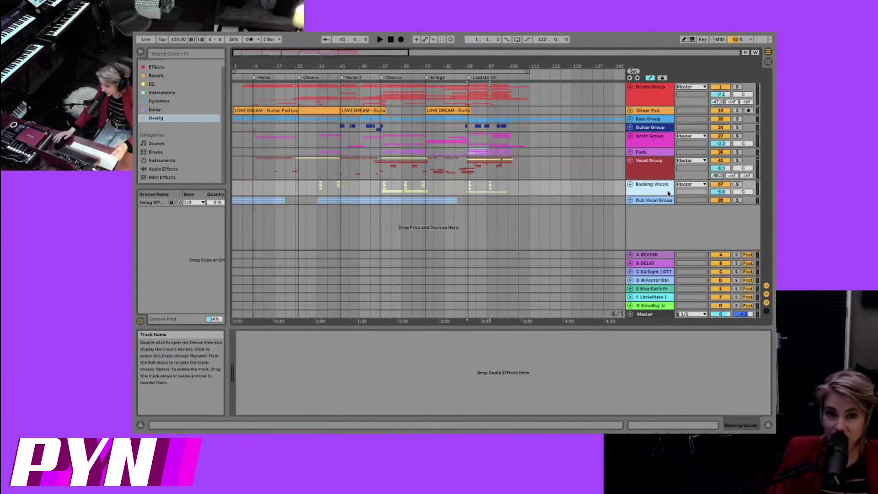
left_click(653, 170)
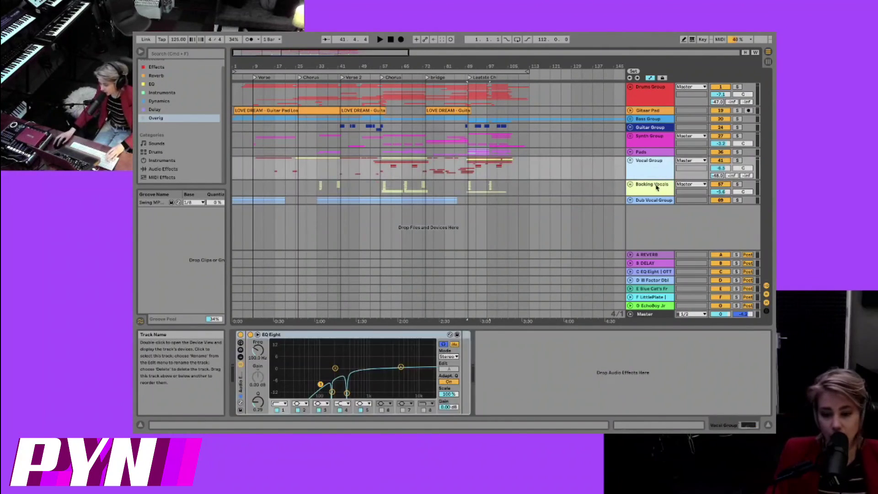
left_click(657, 187)
left_click(651, 139)
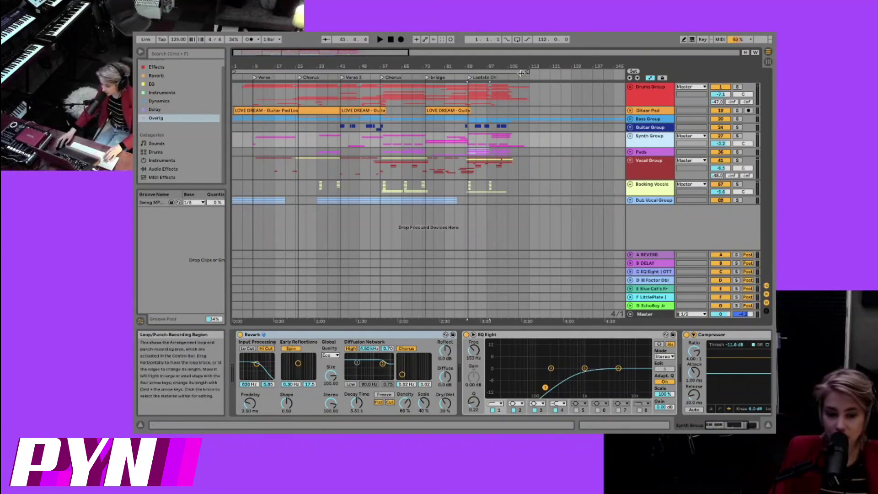
left_click_drag(520, 68, 470, 67)
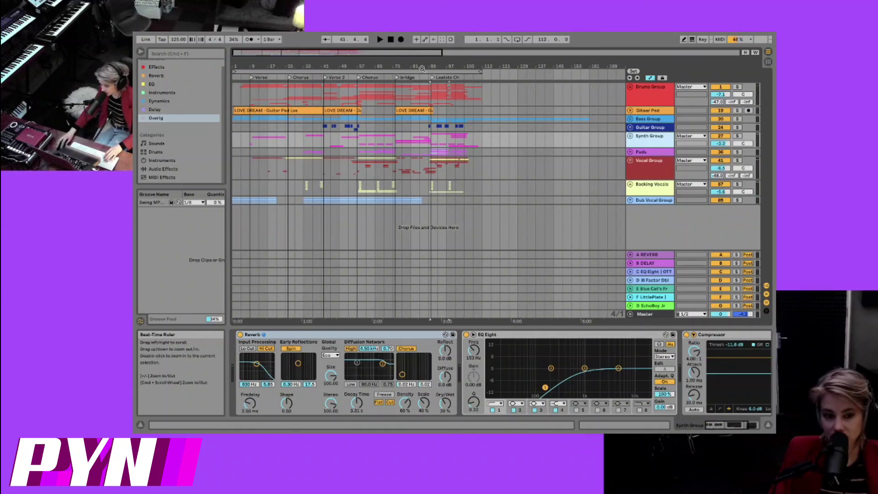